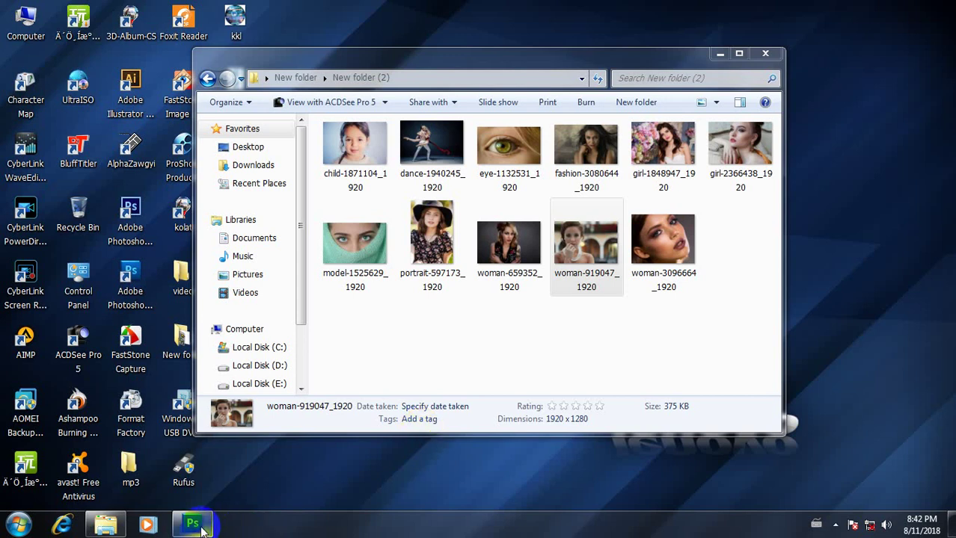
# - Preview the fashion-3080644 photo at 100% size, then close the viewer
pyautogui.moveTo(405, 65); pyautogui.dragTo(445, 57)
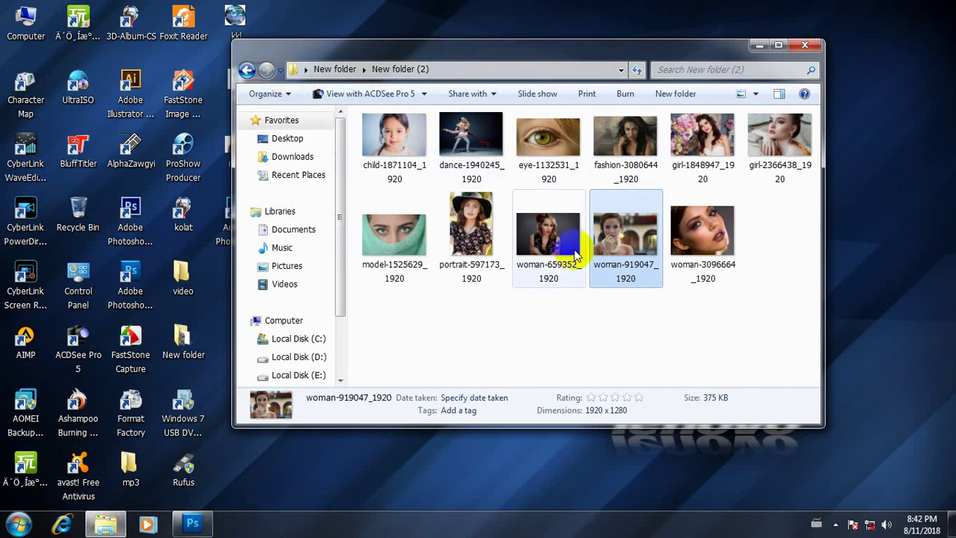
pyautogui.doubleClick(626, 142)
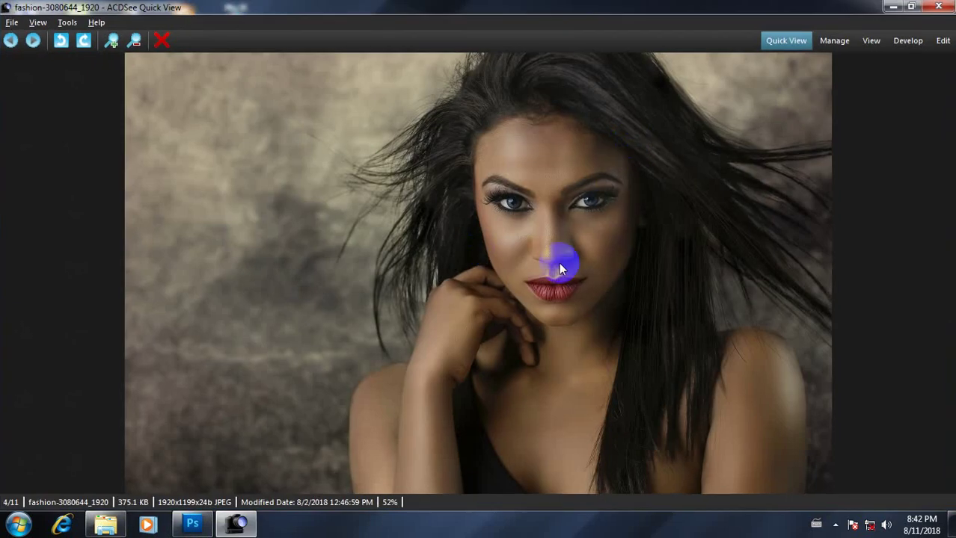
pyautogui.click(116, 49)
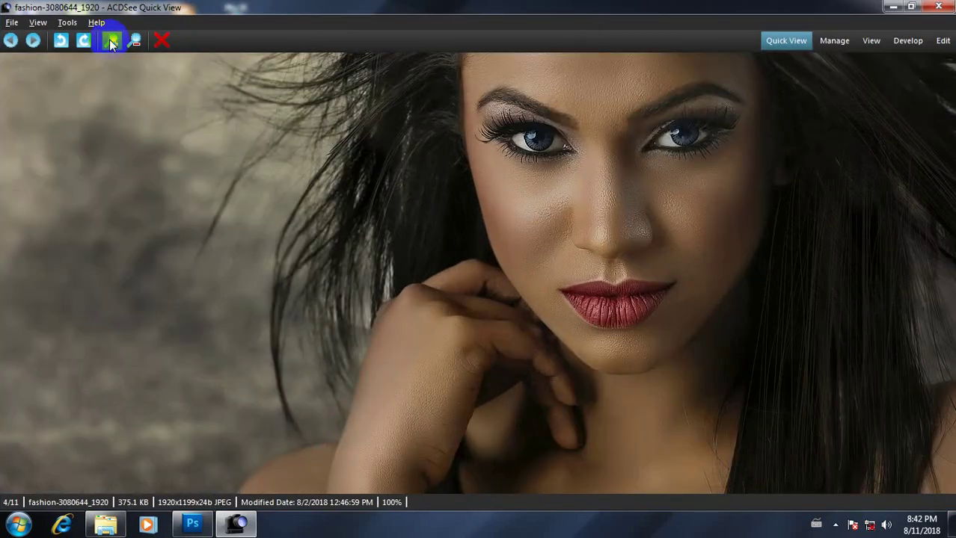
pyautogui.click(940, 8)
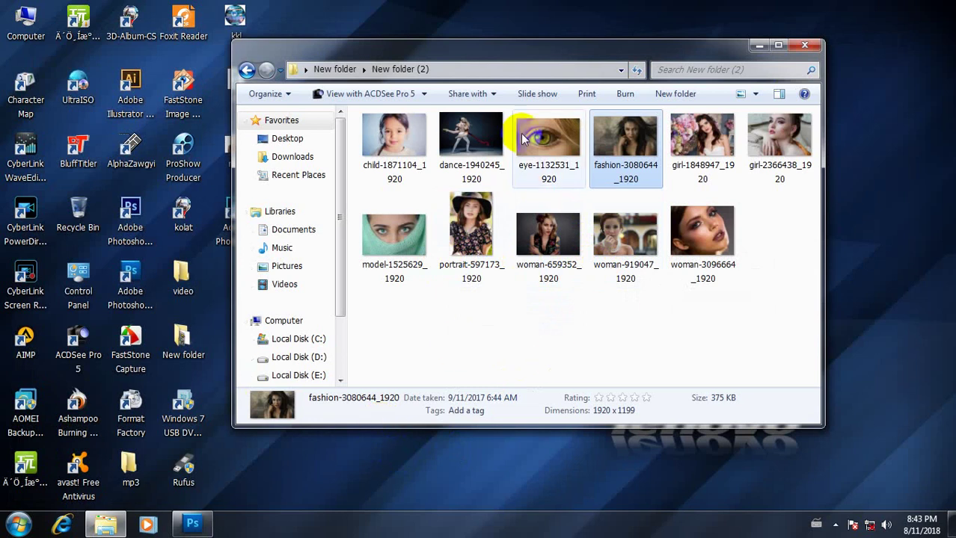
# - Select the woman-919047_1920 photo to show its 1920 × 1280, 375 KB details
pyautogui.moveTo(501, 59); pyautogui.dragTo(555, 57)
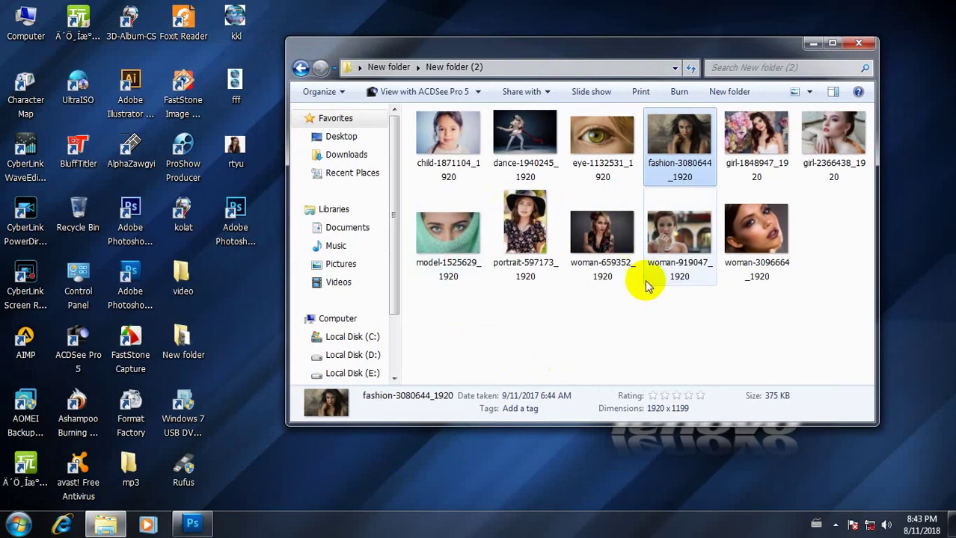
pyautogui.moveTo(680, 56)
pyautogui.mouseDown()
pyautogui.moveTo(634, 47)
pyautogui.moveTo(631, 17)
pyautogui.moveTo(623, 46)
pyautogui.mouseUp()
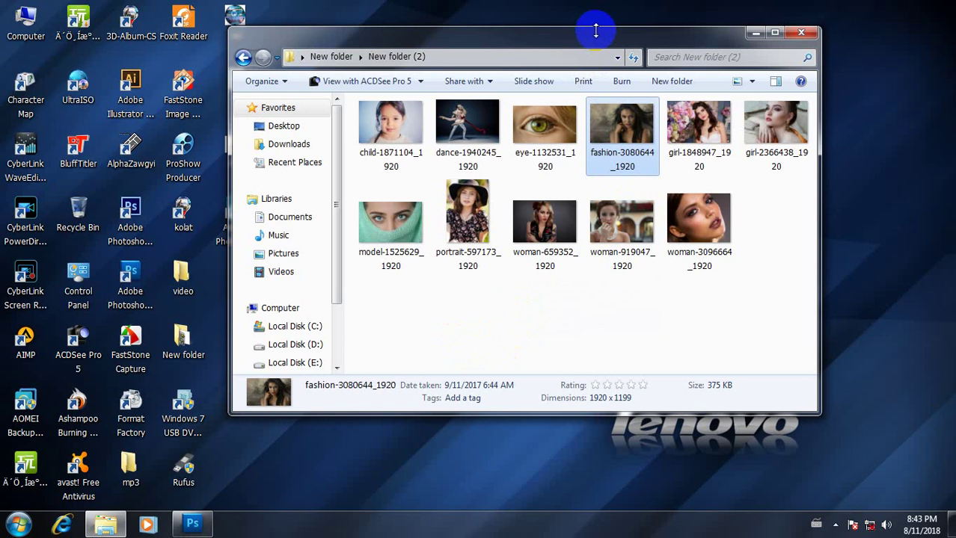
pyautogui.moveTo(597, 44); pyautogui.dragTo(623, 22)
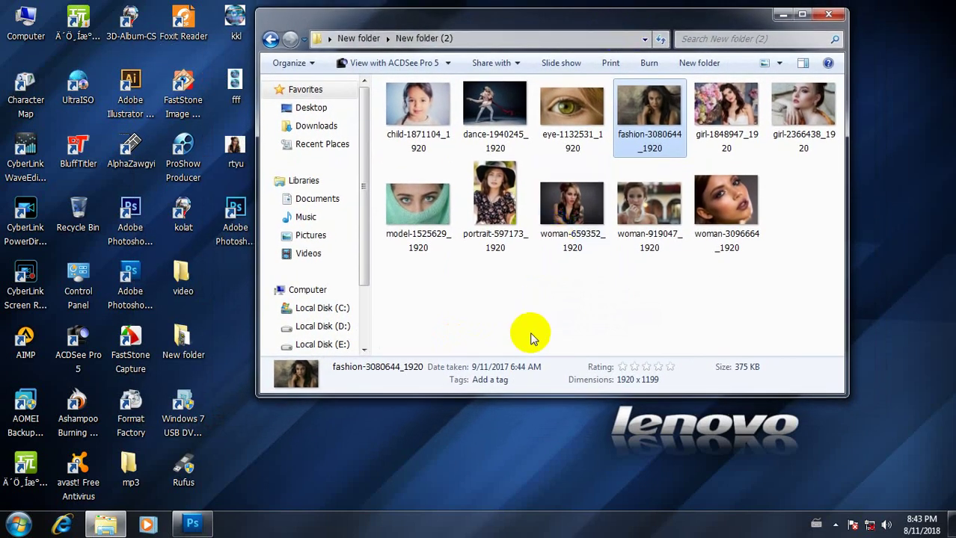
pyautogui.click(656, 244)
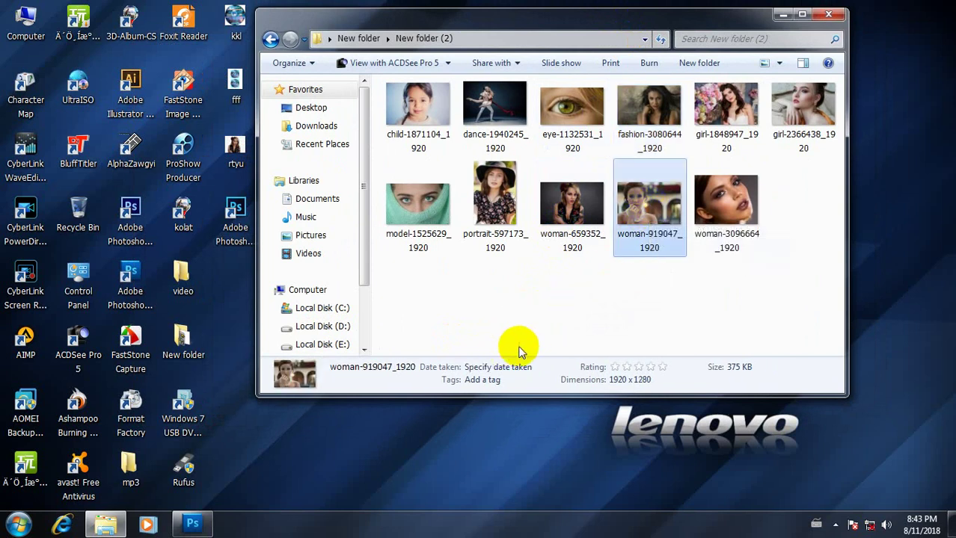
pyautogui.click(200, 525)
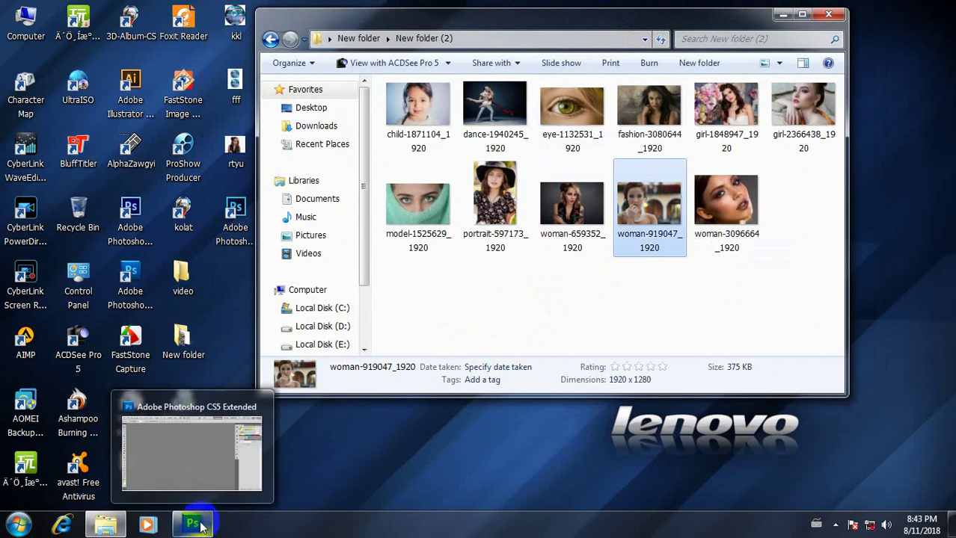
# - Open woman-919047_1920.jpg in Photoshop and fit the whole image on screen
pyautogui.click(200, 526)
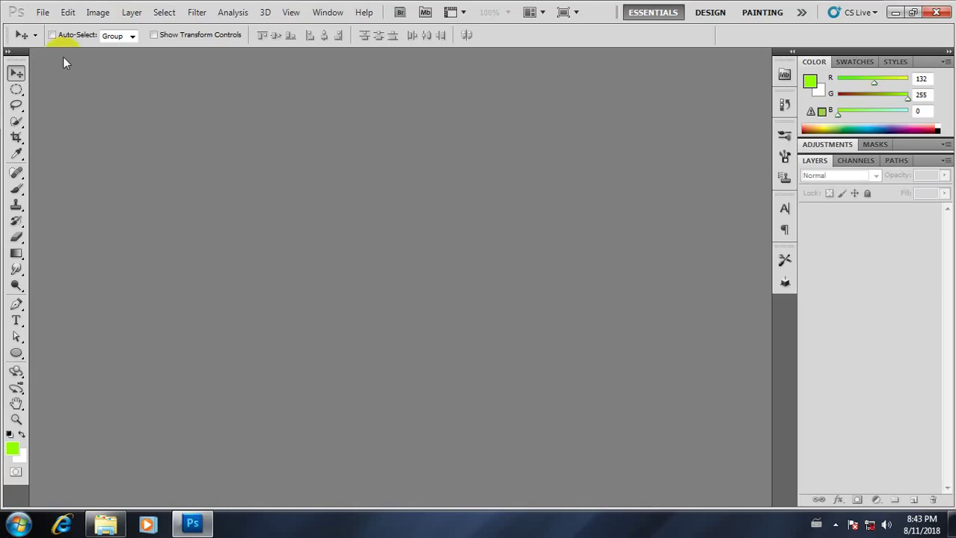
pyautogui.click(42, 11)
pyautogui.click(56, 39)
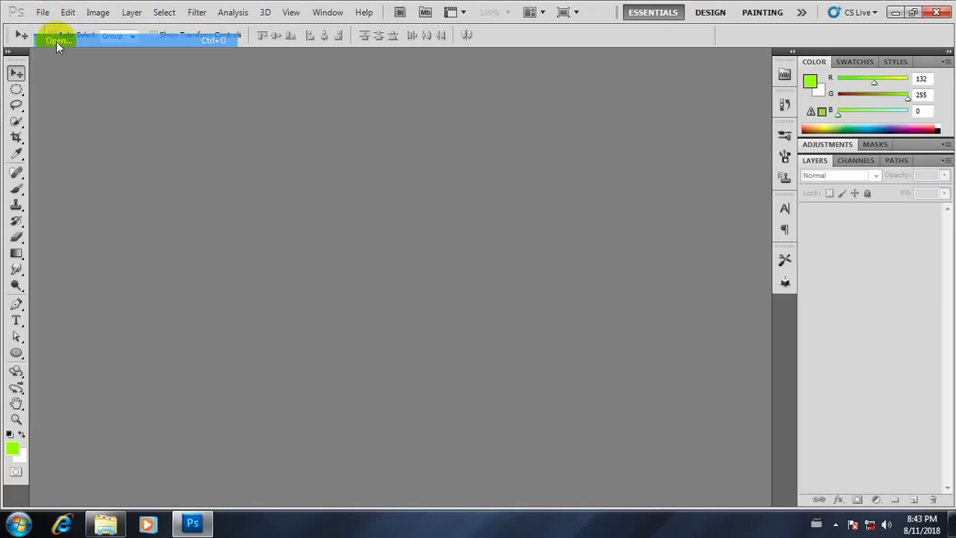
pyautogui.click(240, 208)
pyautogui.scroll(-1, 240, 209)
pyautogui.click(238, 217)
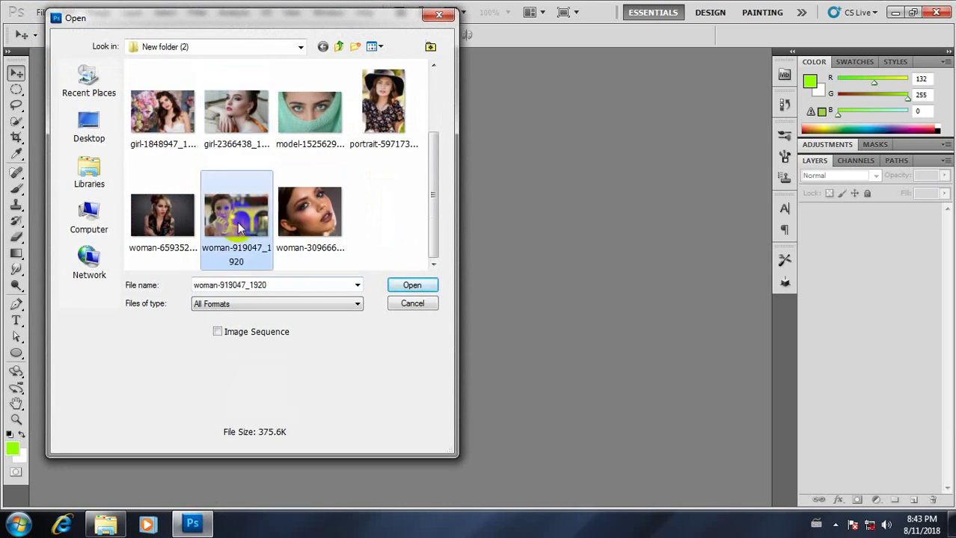
pyautogui.click(411, 284)
pyautogui.hotkey('ctrl', '+')
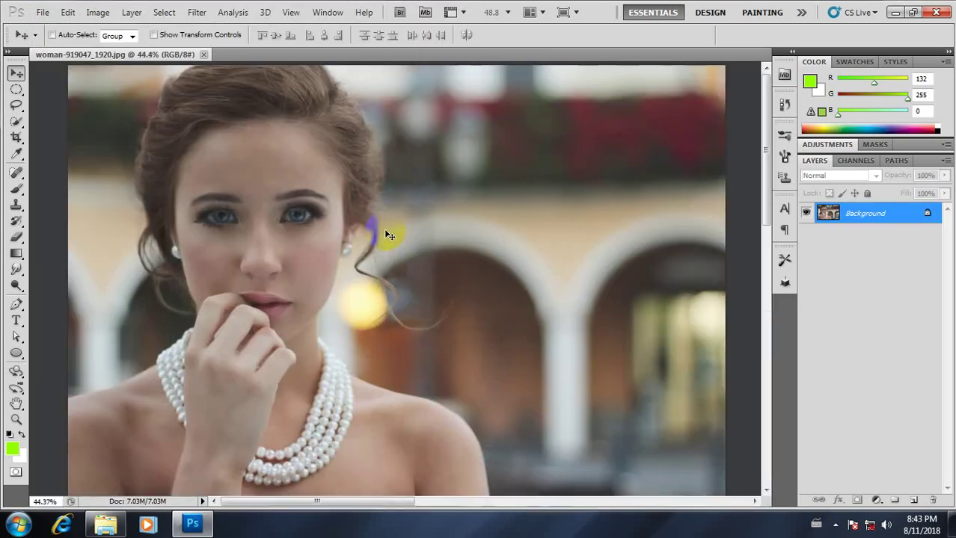
pyautogui.hotkey('ctrl', '0')
# - Draw a 12 × 10 in crop box tightly around the woman's face and hand
pyautogui.click(16, 136)
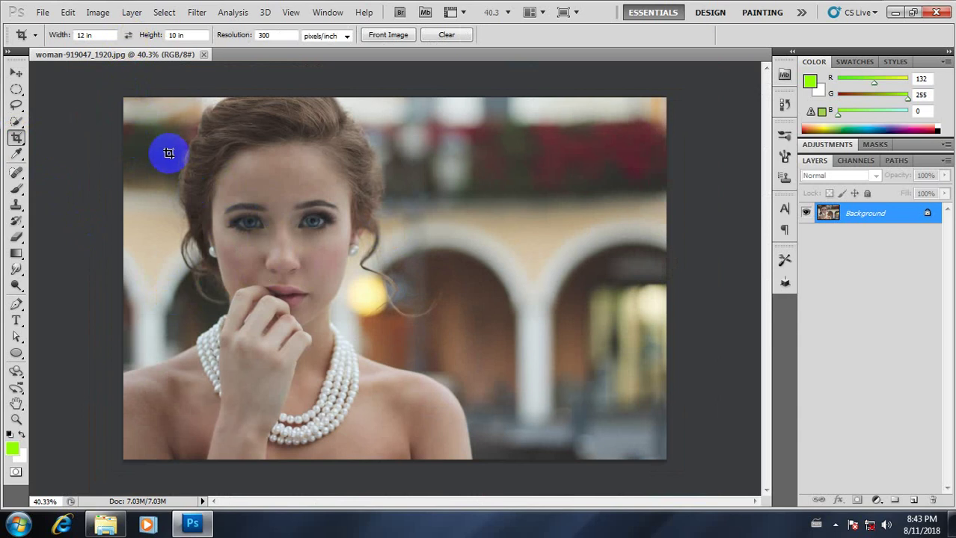
pyautogui.moveTo(120, 97); pyautogui.dragTo(483, 528)
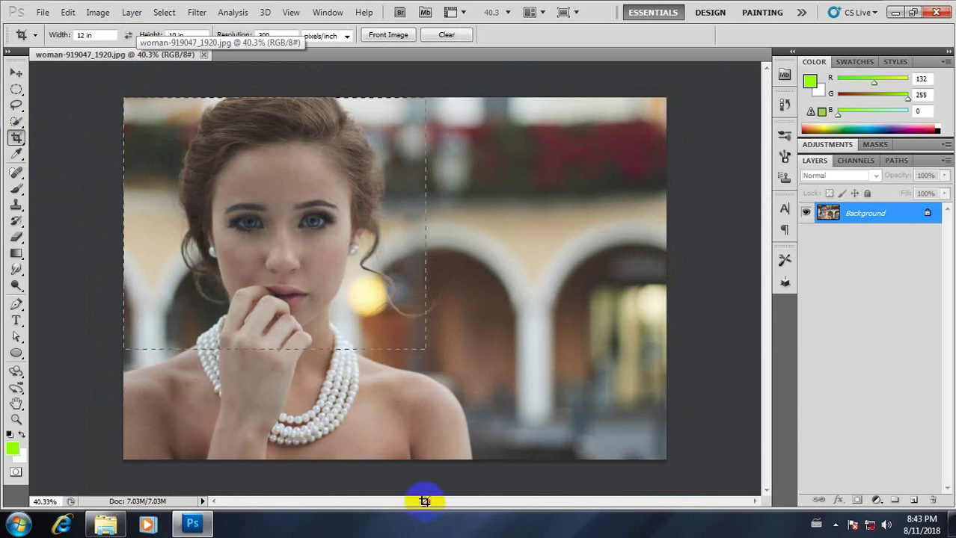
pyautogui.moveTo(483, 528); pyautogui.dragTo(424, 502)
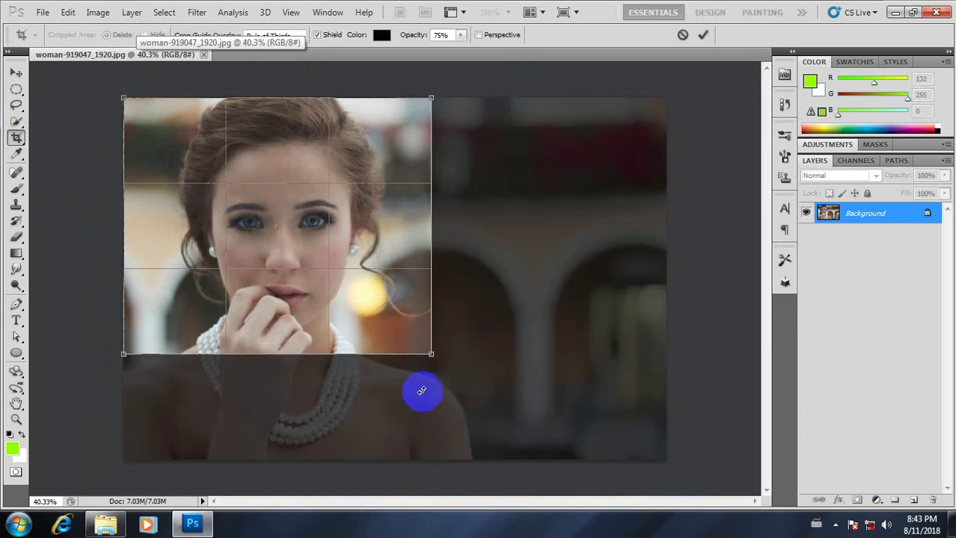
# - Commit the crop and duplicate the background onto a new Layer 1
pyautogui.click(705, 36)
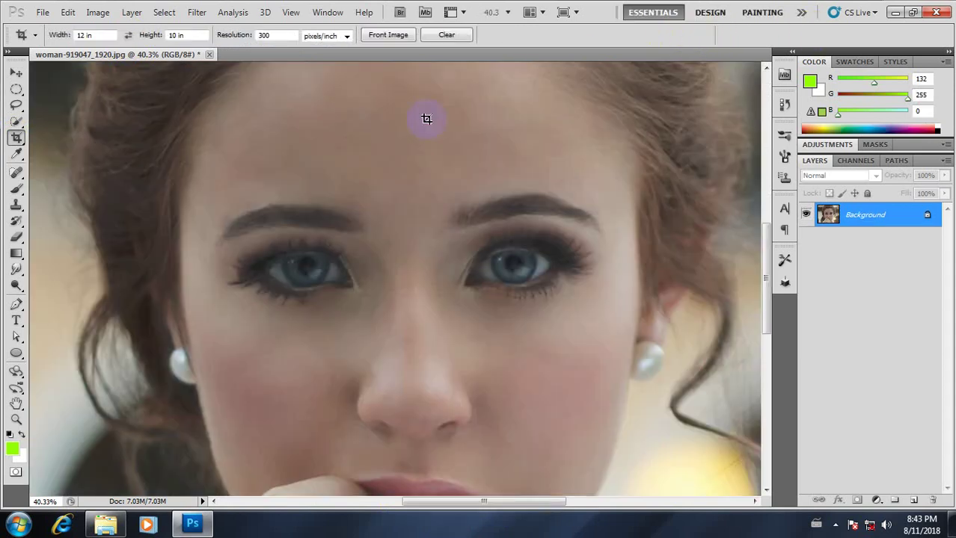
pyautogui.scroll(-3, 384, 247)
pyautogui.scroll(2, 399, 263)
pyautogui.scroll(1, 412, 272)
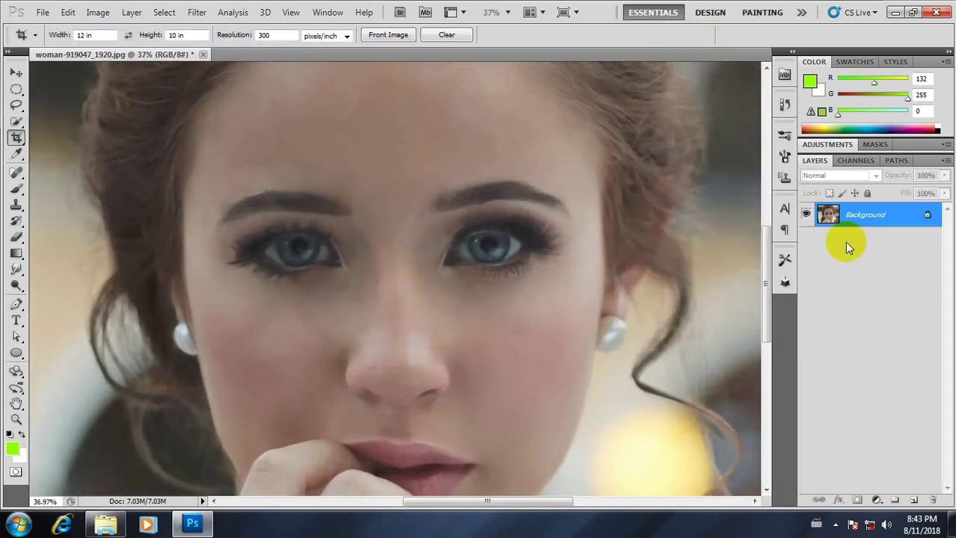
pyautogui.hotkey('ctrl', 'j')
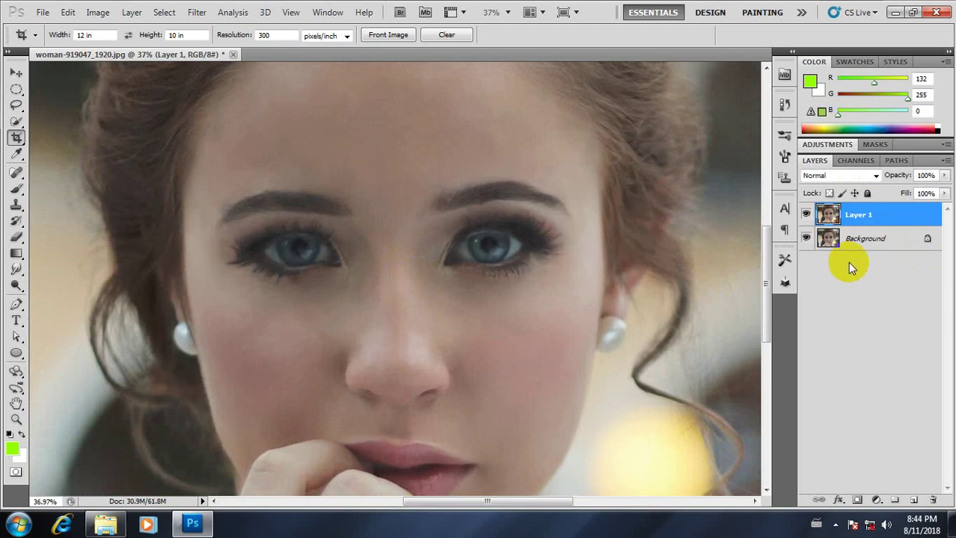
pyautogui.scroll(-2, 348, 322)
pyautogui.scroll(2, 362, 301)
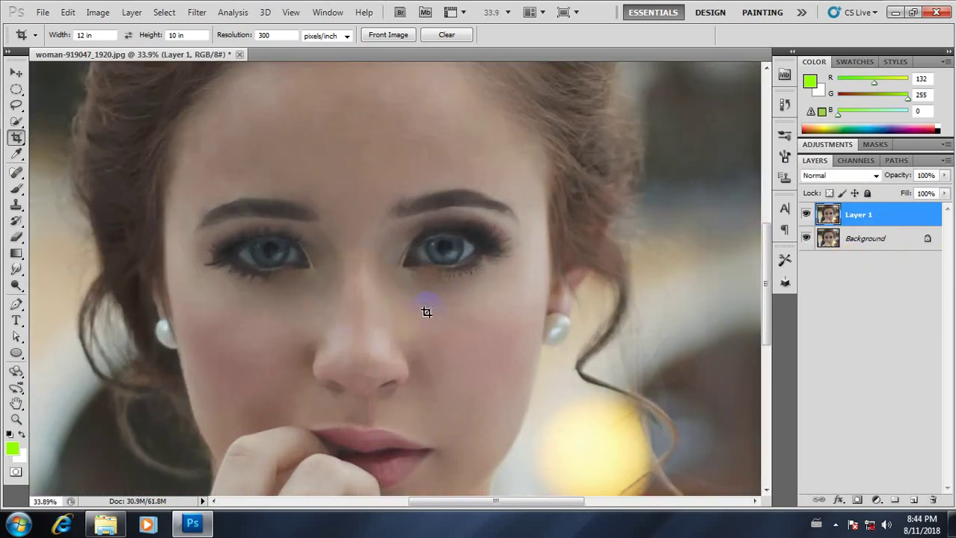
pyautogui.scroll(1, 426, 313)
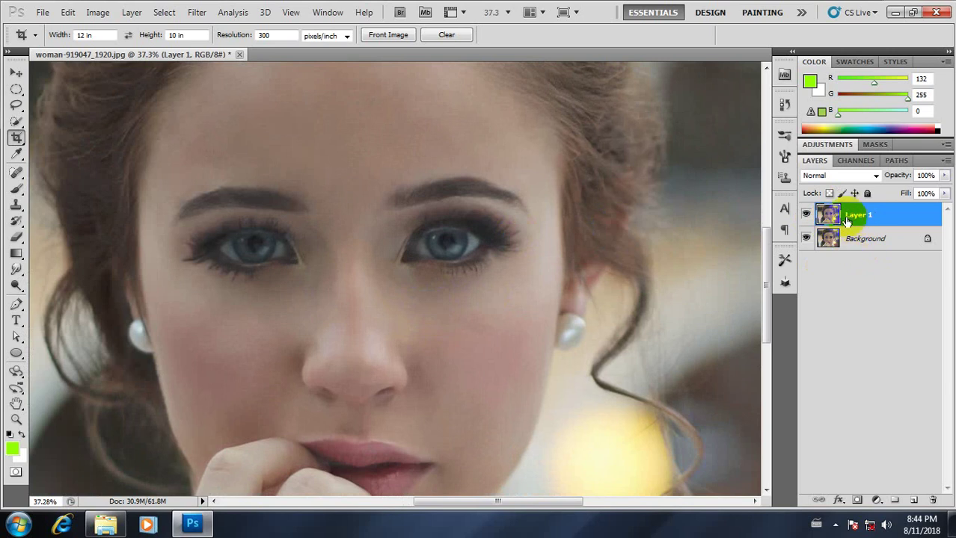
# - Select the Background layer briefly, then make Layer 1 the active layer again
pyautogui.click(886, 243)
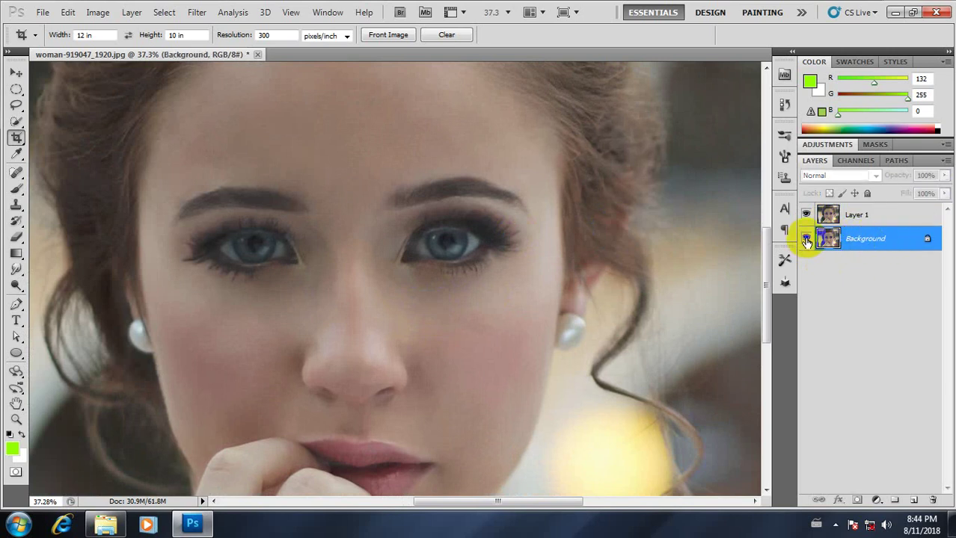
pyautogui.click(869, 216)
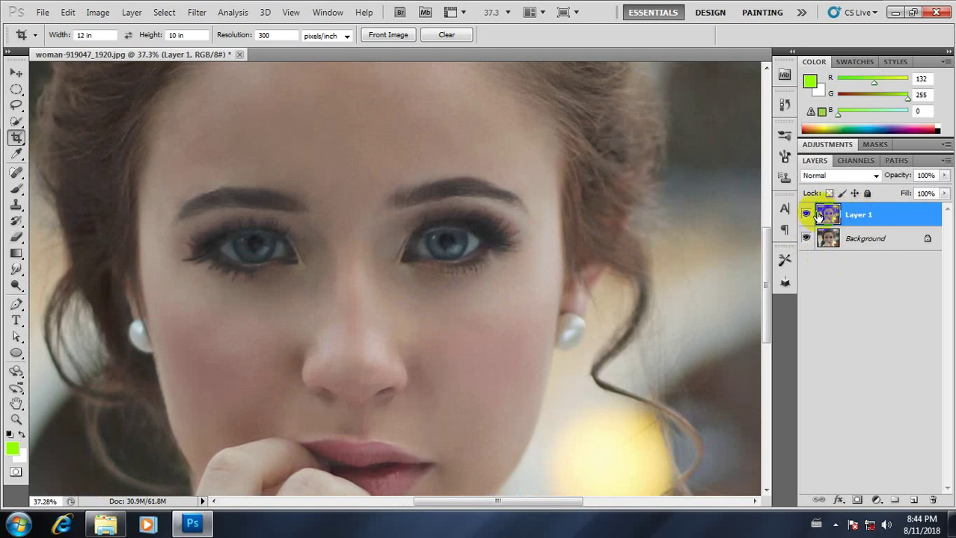
pyautogui.scroll(-1, 444, 188)
pyautogui.scroll(-1, 447, 203)
pyautogui.scroll(-1, 446, 216)
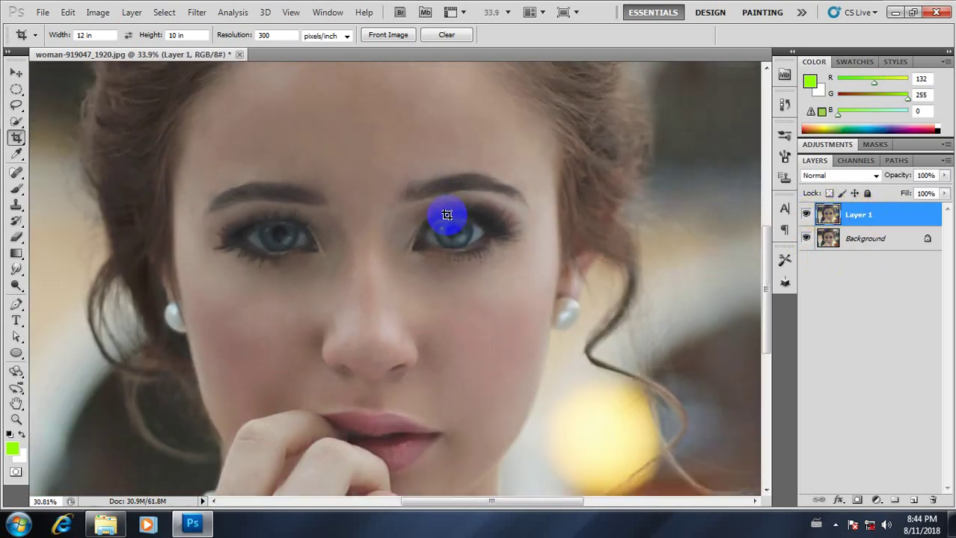
pyautogui.scroll(-1, 446, 215)
pyautogui.scroll(-2, 523, 199)
pyautogui.scroll(2, 499, 199)
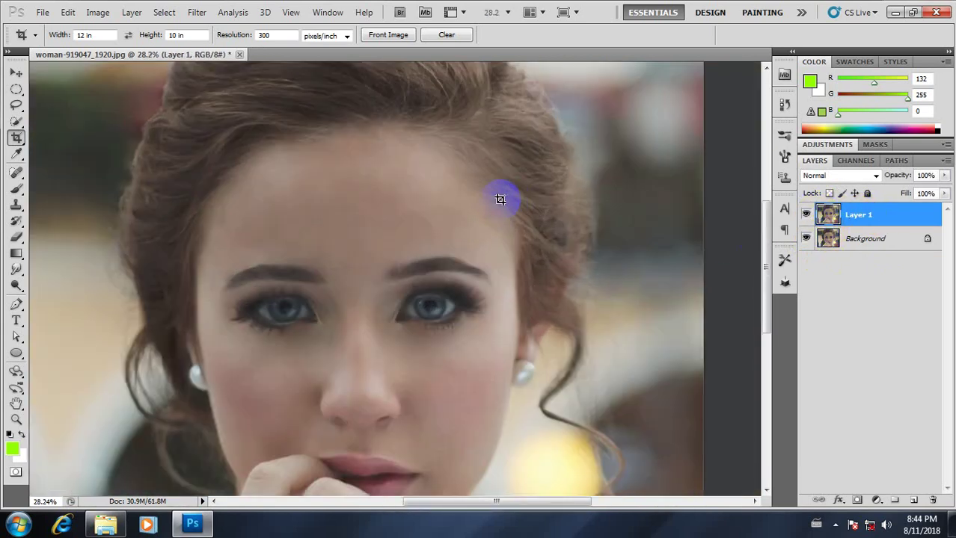
pyautogui.scroll(1, 472, 202)
pyautogui.scroll(-2, 472, 202)
pyautogui.scroll(-1, 473, 202)
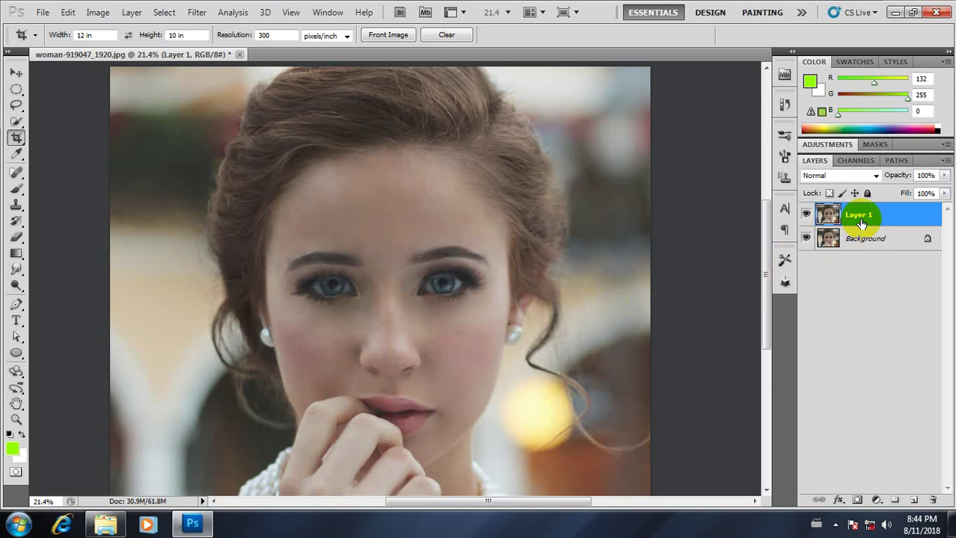
# - Merge Layer 1 down, re-duplicate the background into a fresh Layer 1, and browse filters
pyautogui.hotkey('ctrl', 'e')
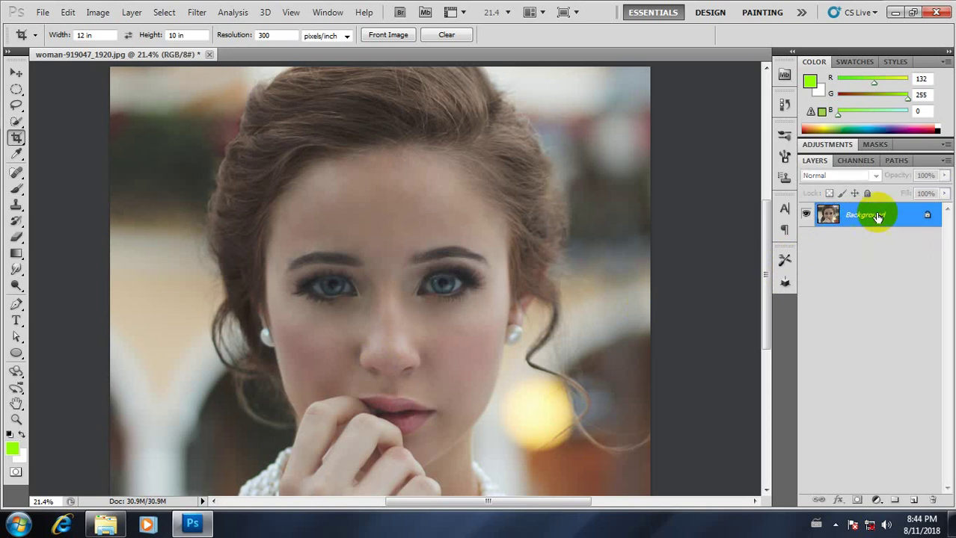
pyautogui.moveTo(873, 216)
pyautogui.mouseDown()
pyautogui.moveTo(918, 499)
pyautogui.moveTo(936, 495)
pyautogui.moveTo(915, 500)
pyautogui.moveTo(912, 466)
pyautogui.moveTo(914, 499)
pyautogui.mouseUp()
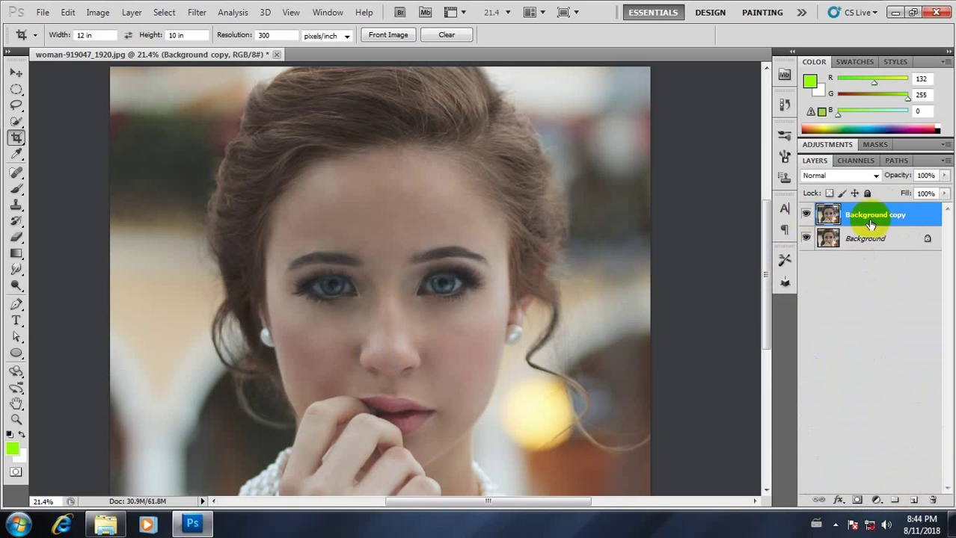
pyautogui.hotkey('ctrl', 'z')
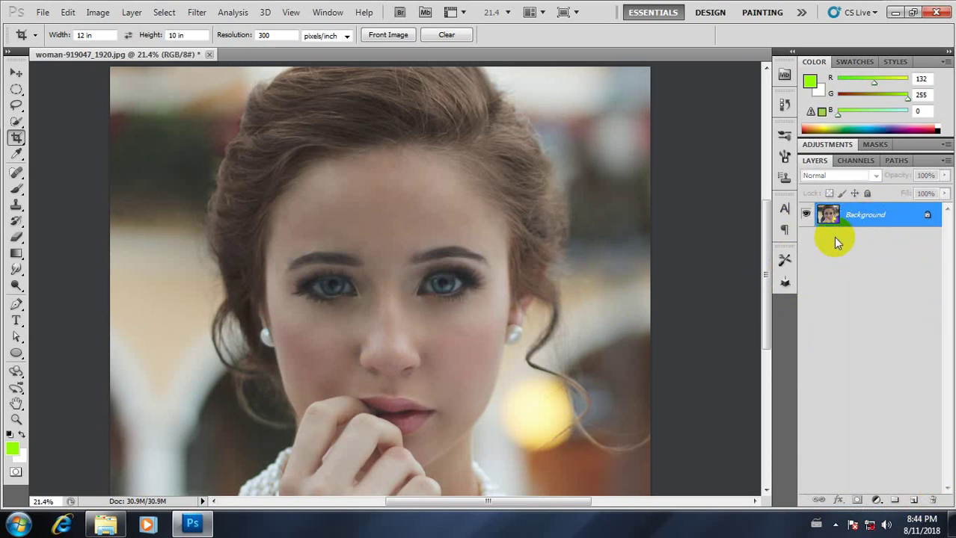
pyautogui.hotkey('ctrl', 'j')
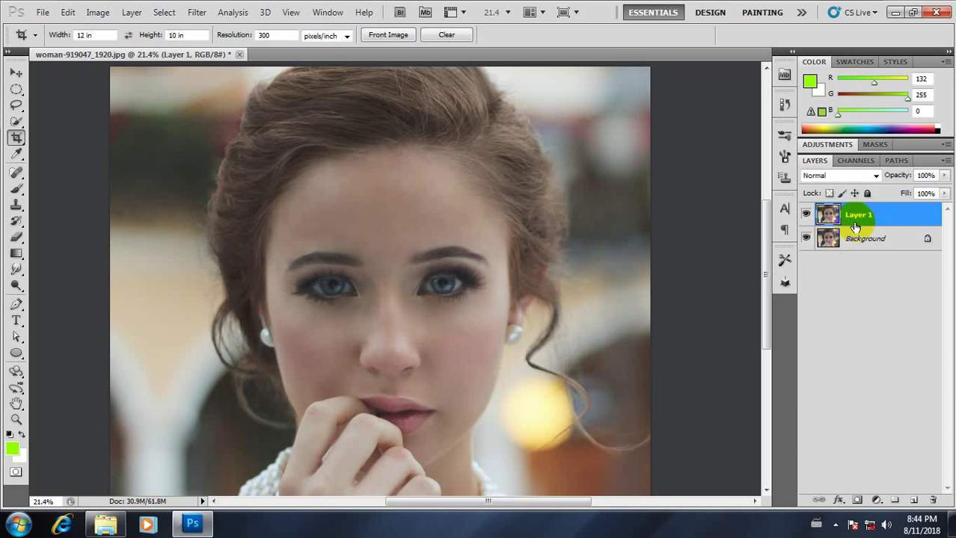
pyautogui.scroll(-2, 399, 285)
pyautogui.scroll(3, 418, 316)
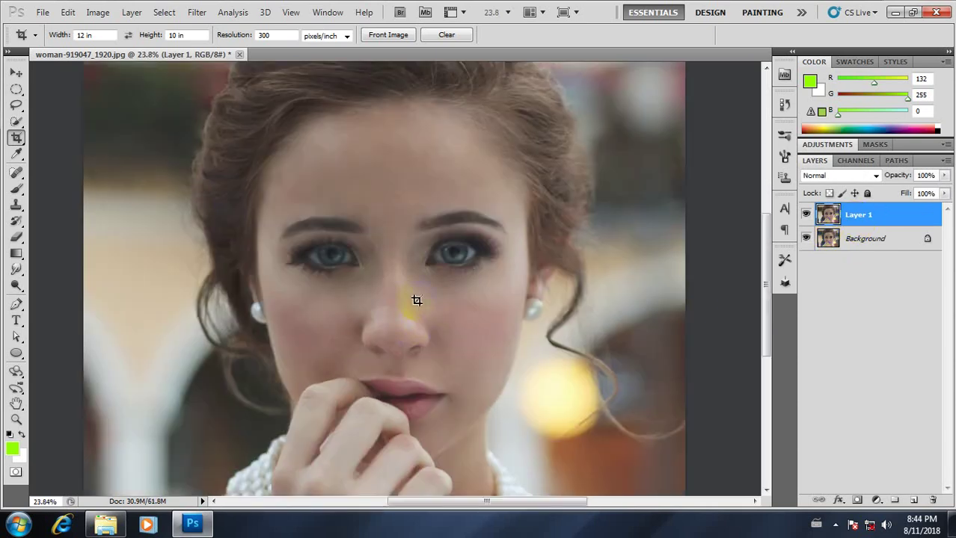
pyautogui.click(197, 12)
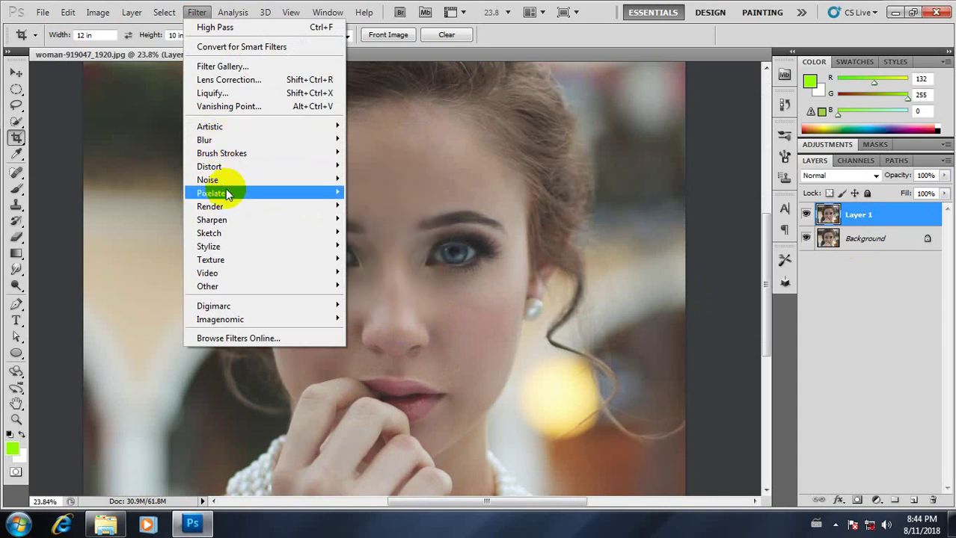
# - Apply Unsharp Mask to Layer 1 with Amount 93%, Radius 8.0 px, Threshold 0
pyautogui.click(197, 13)
pyautogui.moveTo(212, 220)
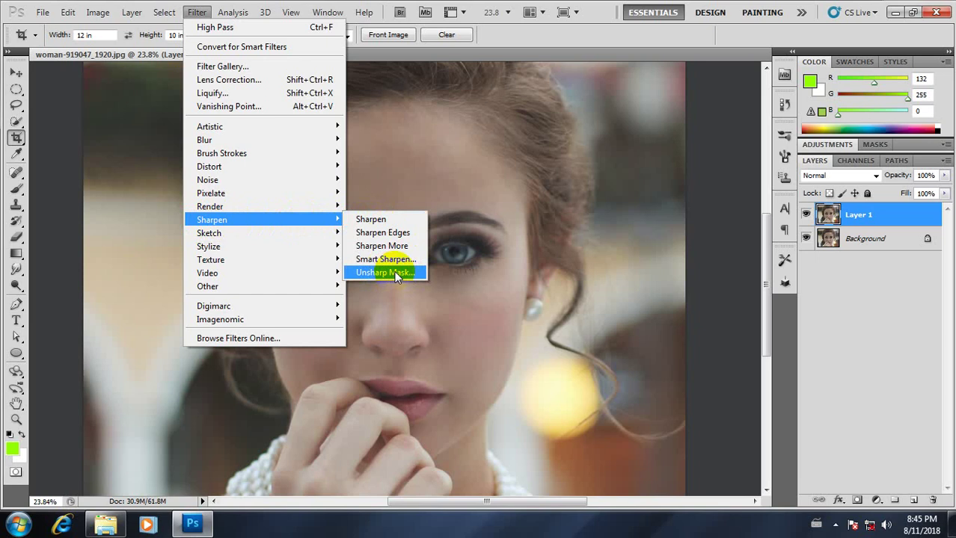
pyautogui.click(394, 270)
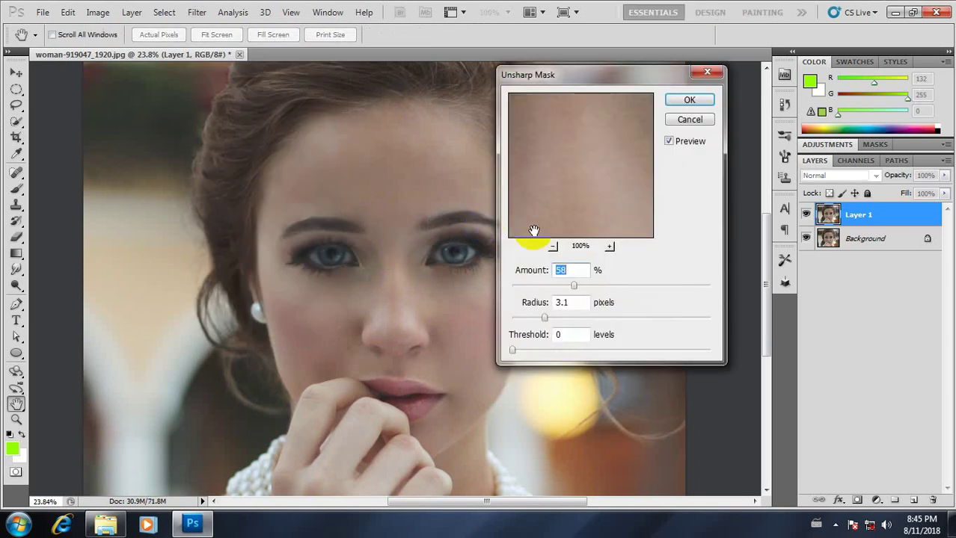
pyautogui.click(669, 141)
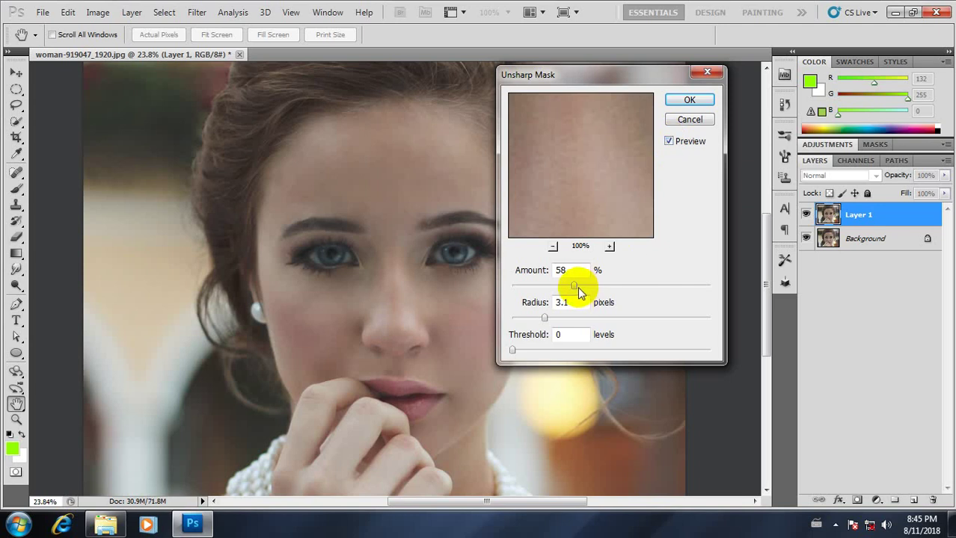
pyautogui.moveTo(577, 286); pyautogui.dragTo(604, 285)
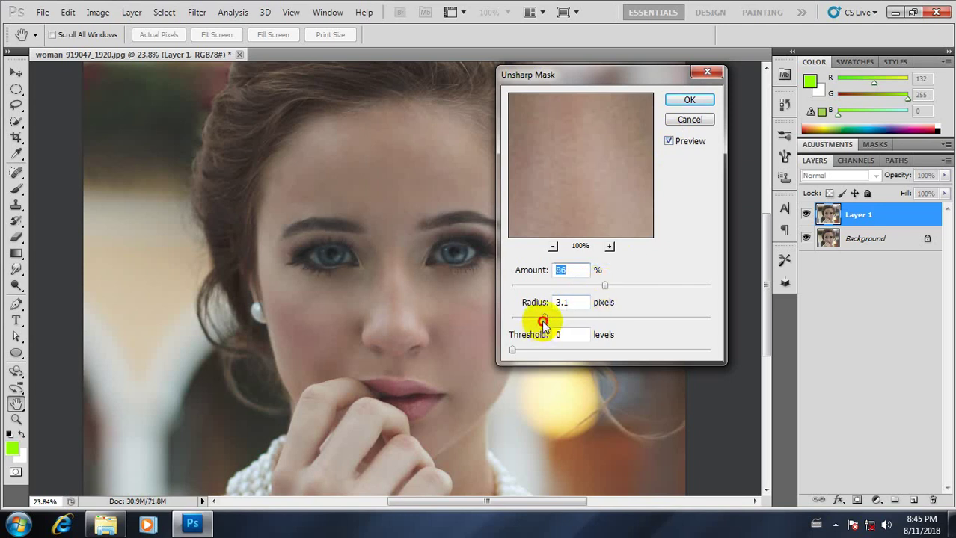
pyautogui.moveTo(543, 321)
pyautogui.mouseDown()
pyautogui.moveTo(614, 323)
pyautogui.moveTo(546, 324)
pyautogui.moveTo(567, 322)
pyautogui.mouseUp()
pyautogui.moveTo(604, 285); pyautogui.dragTo(612, 285)
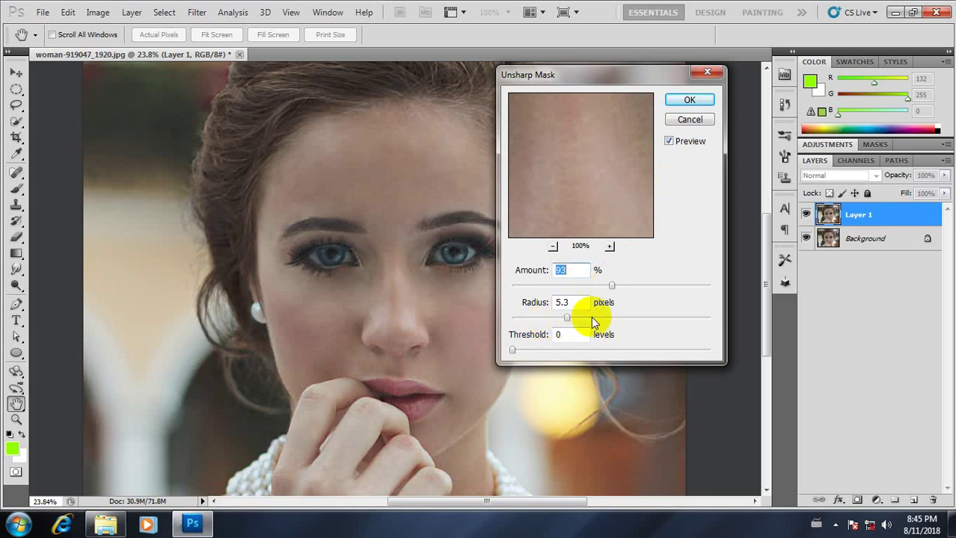
pyautogui.moveTo(566, 318); pyautogui.dragTo(582, 321)
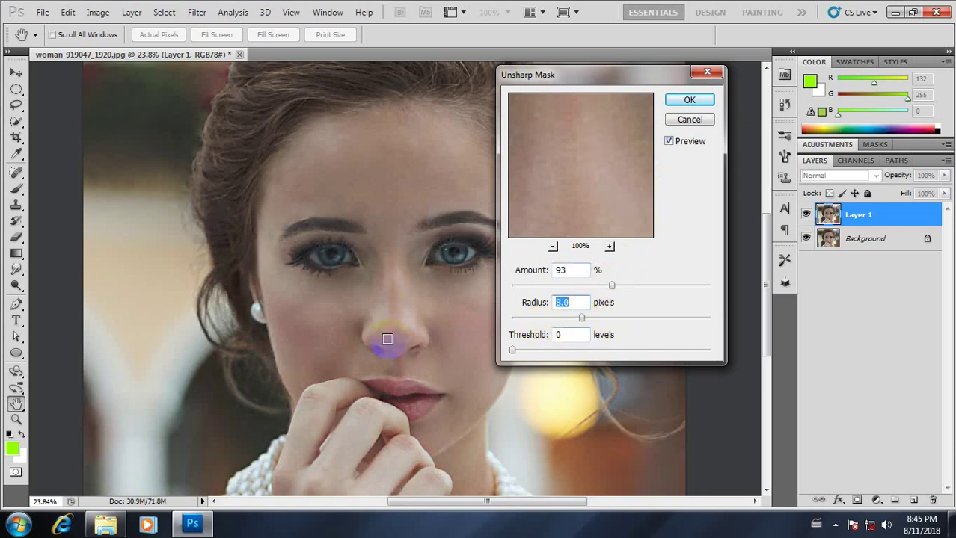
pyautogui.click(688, 104)
pyautogui.press('c')
pyautogui.scroll(-2, 511, 305)
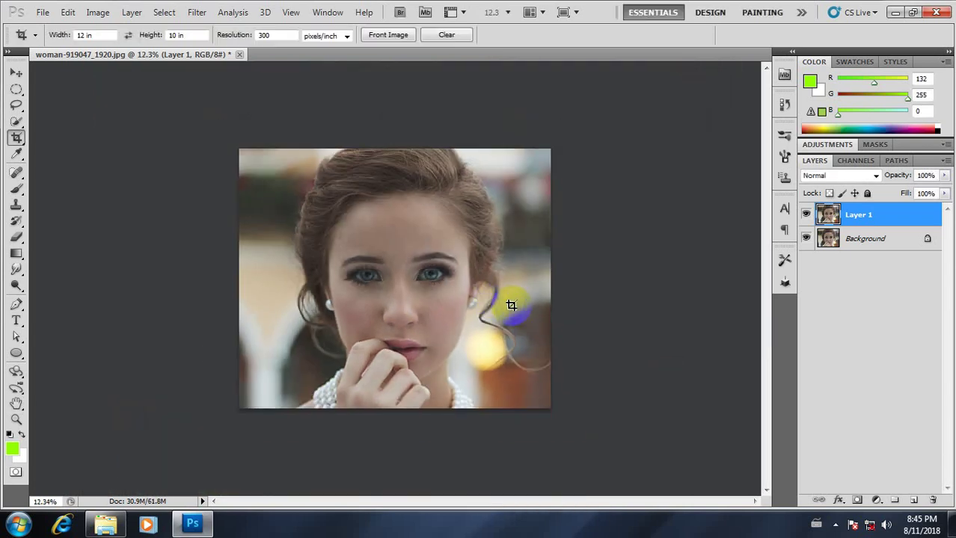
pyautogui.scroll(3, 511, 305)
pyautogui.scroll(-1, 479, 329)
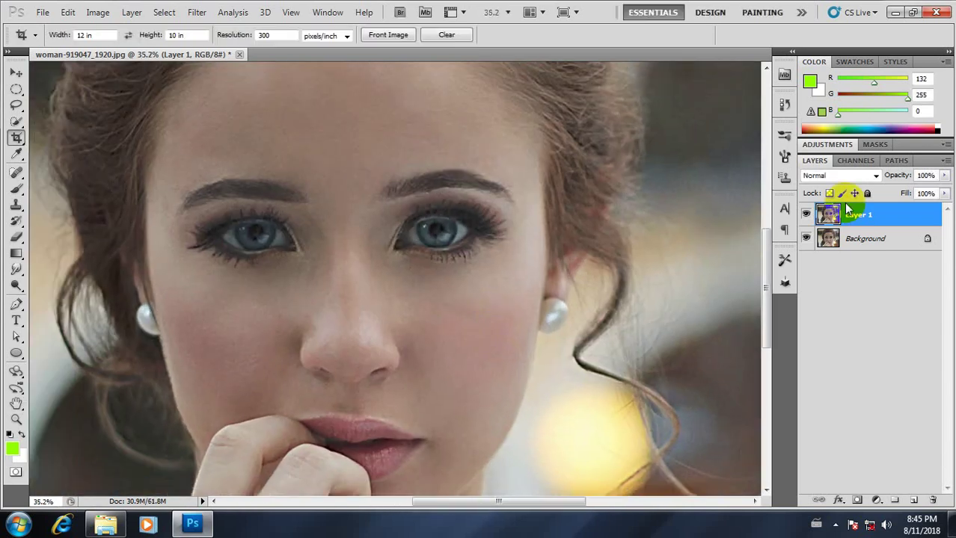
pyautogui.click(807, 216)
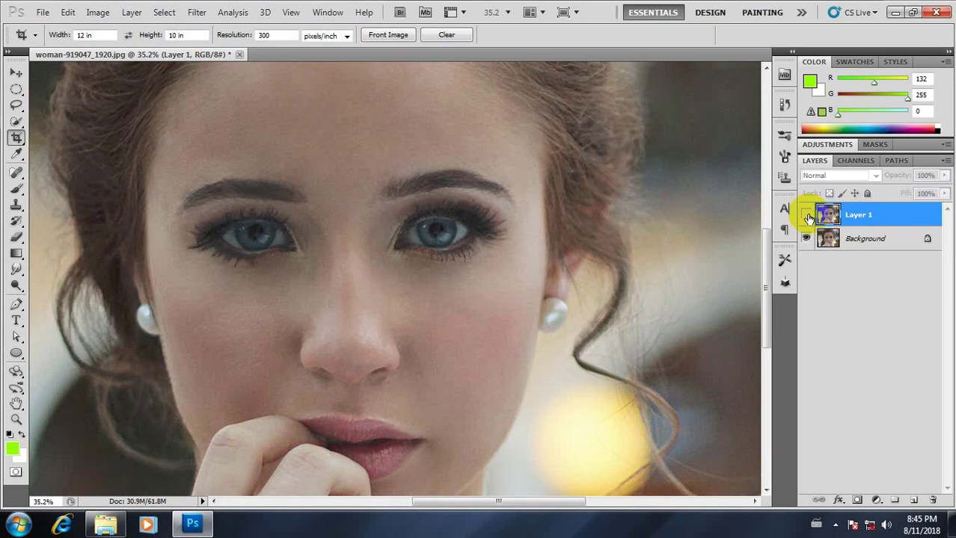
pyautogui.click(806, 216)
pyautogui.click(807, 216)
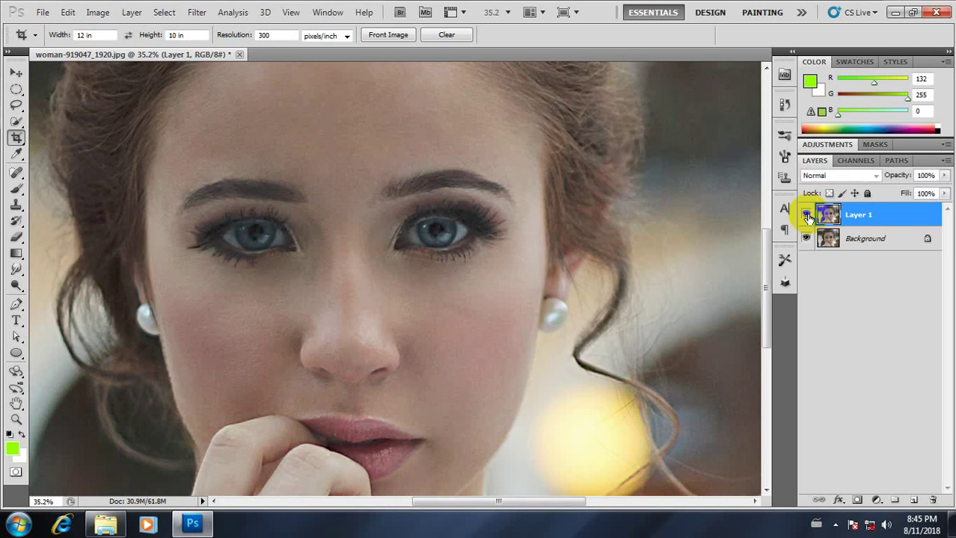
pyautogui.scroll(-3, 397, 271)
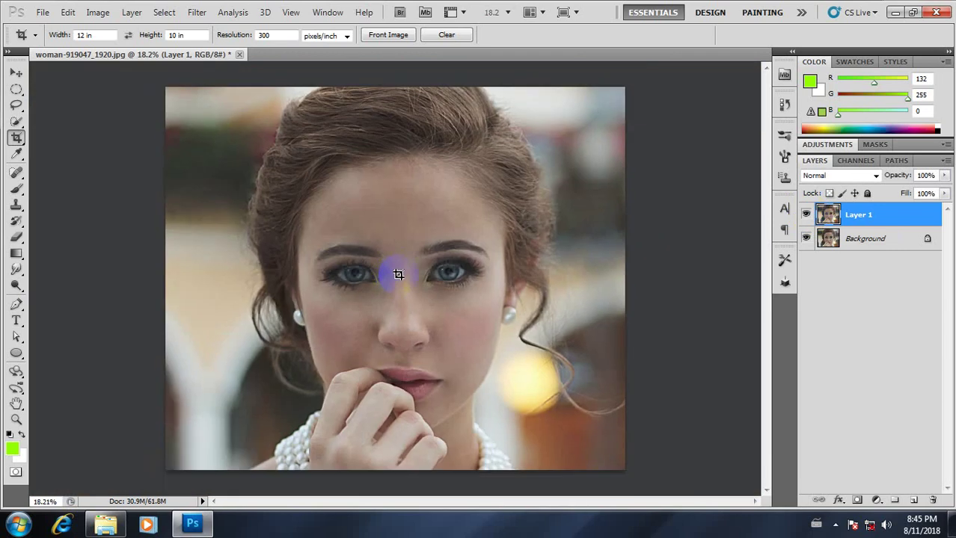
pyautogui.scroll(-2, 395, 307)
pyautogui.scroll(1, 395, 308)
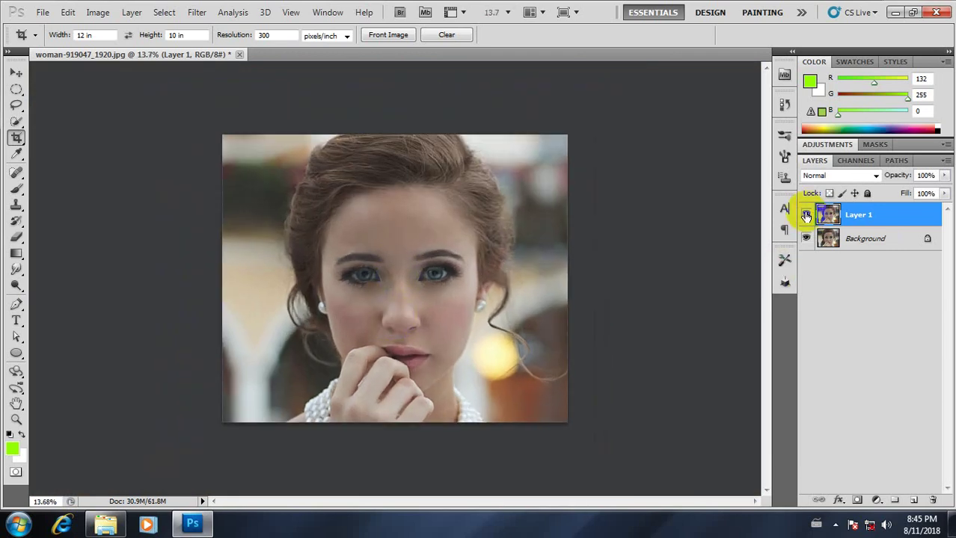
pyautogui.click(807, 216)
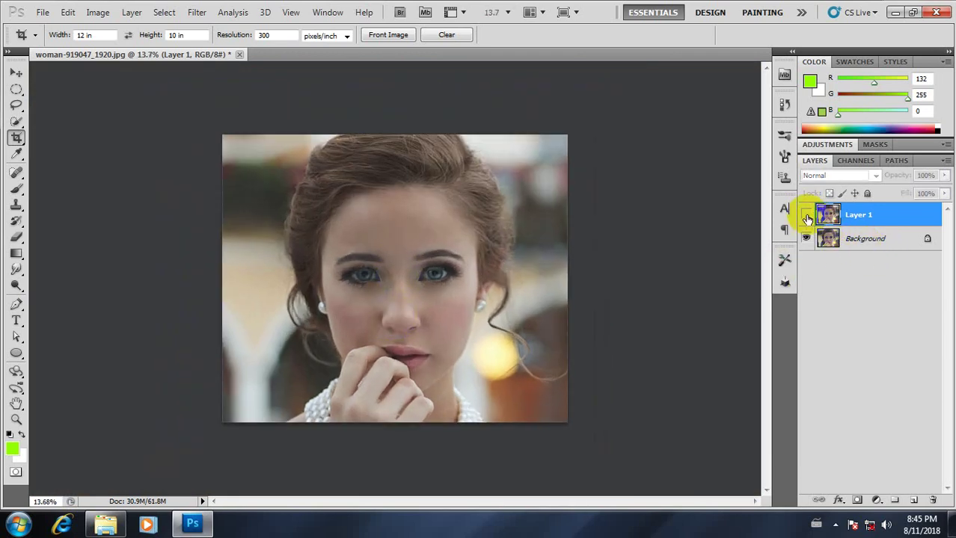
pyautogui.click(807, 216)
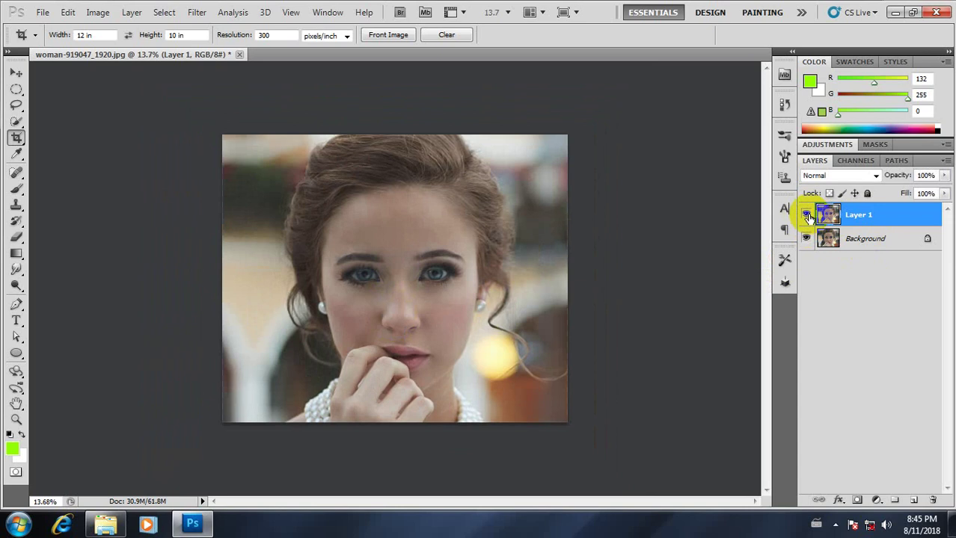
pyautogui.click(806, 216)
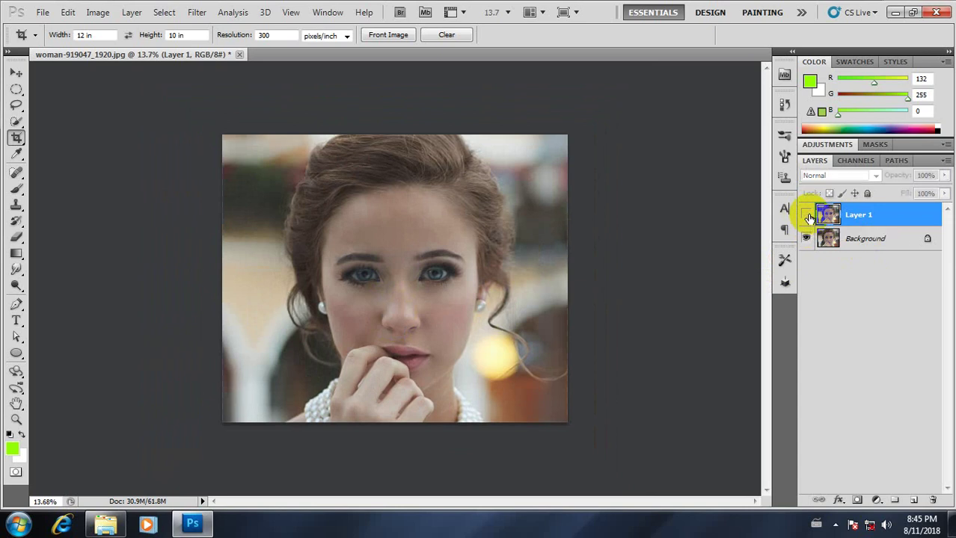
pyautogui.click(806, 216)
pyautogui.click(807, 216)
pyautogui.click(807, 216)
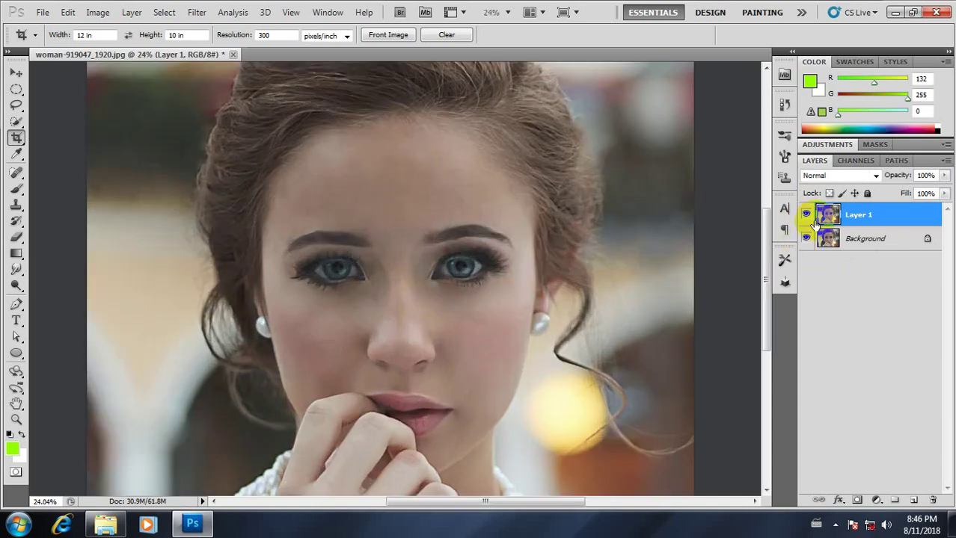
pyautogui.click(806, 215)
pyautogui.click(806, 215)
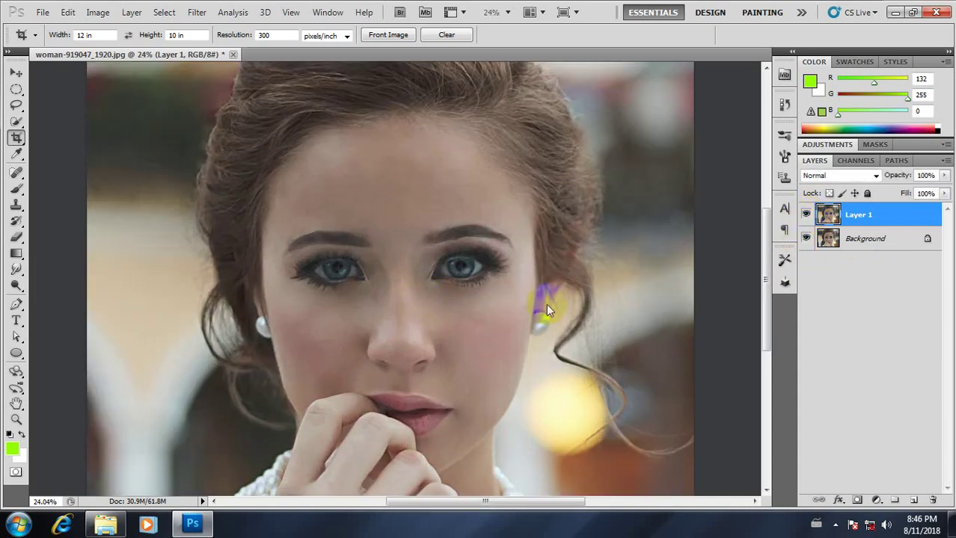
pyautogui.scroll(-3, 531, 304)
pyautogui.scroll(-3, 486, 305)
pyautogui.scroll(4, 457, 308)
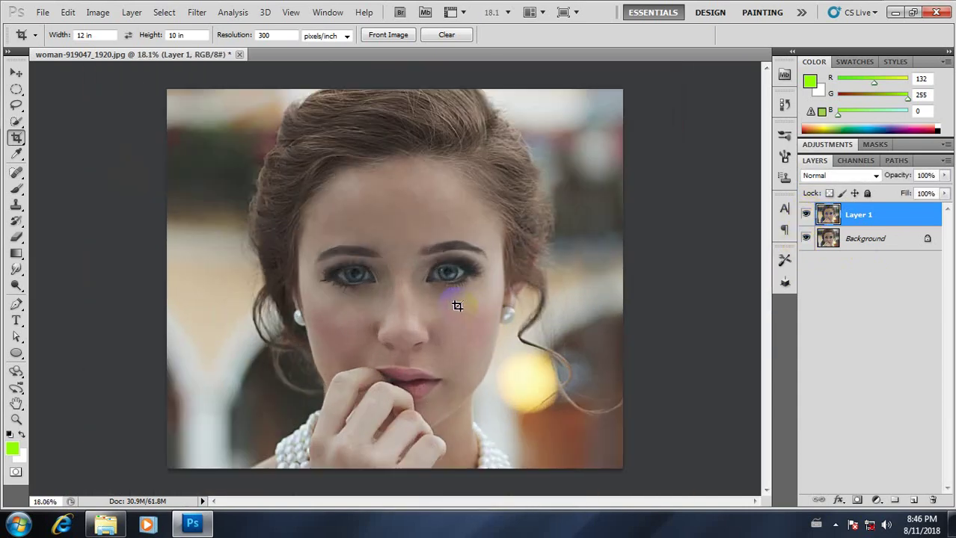
pyautogui.scroll(2, 451, 311)
pyautogui.scroll(1, 450, 308)
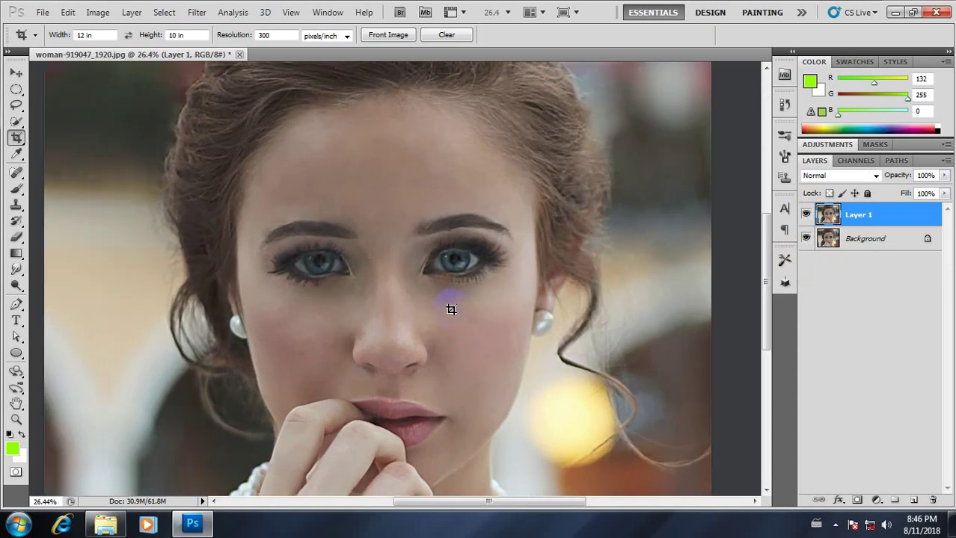
pyautogui.scroll(1, 450, 308)
pyautogui.scroll(-3, 449, 309)
pyautogui.scroll(1, 449, 309)
pyautogui.scroll(-1, 449, 310)
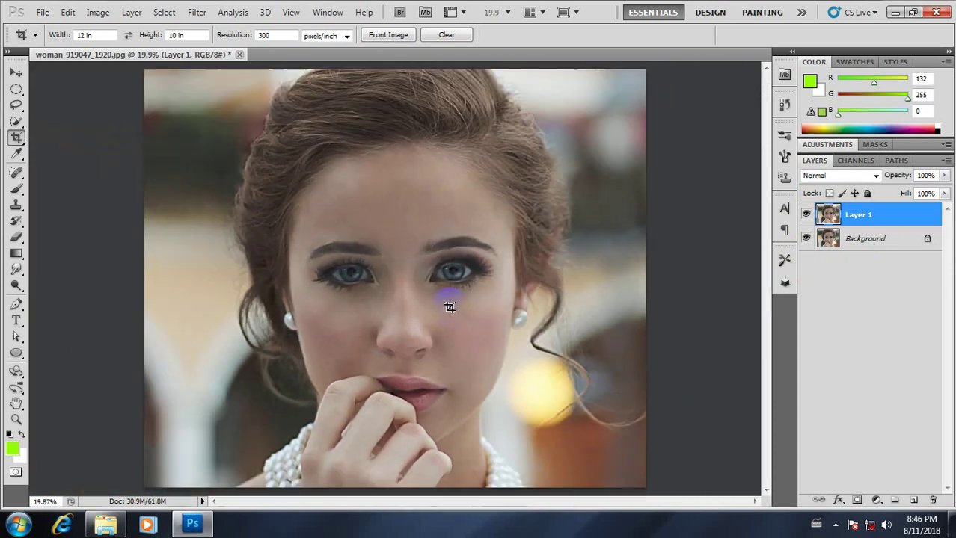
pyautogui.scroll(-1, 448, 313)
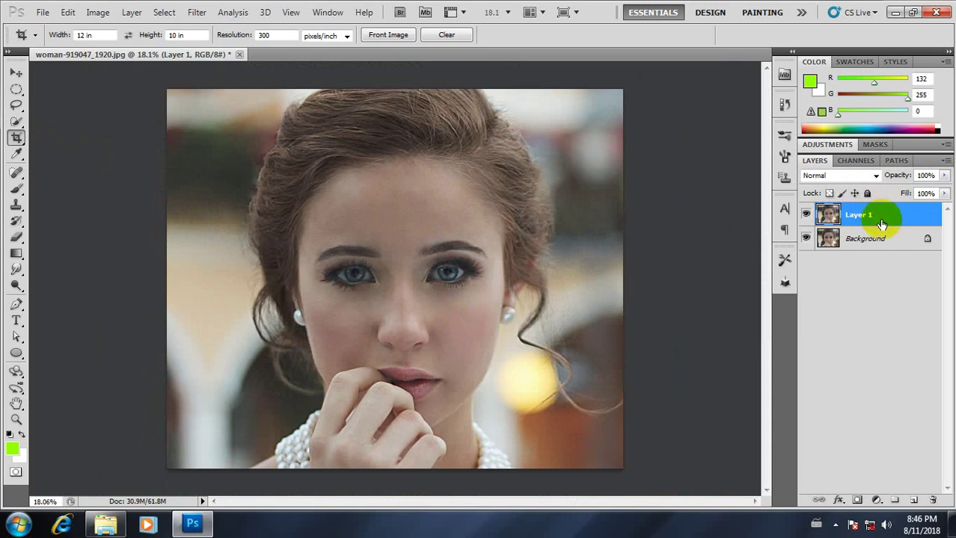
# - Duplicate Layer 1 and apply a 1.8-pixel High Pass filter to the copy
pyautogui.hotkey('ctrl', 'j')
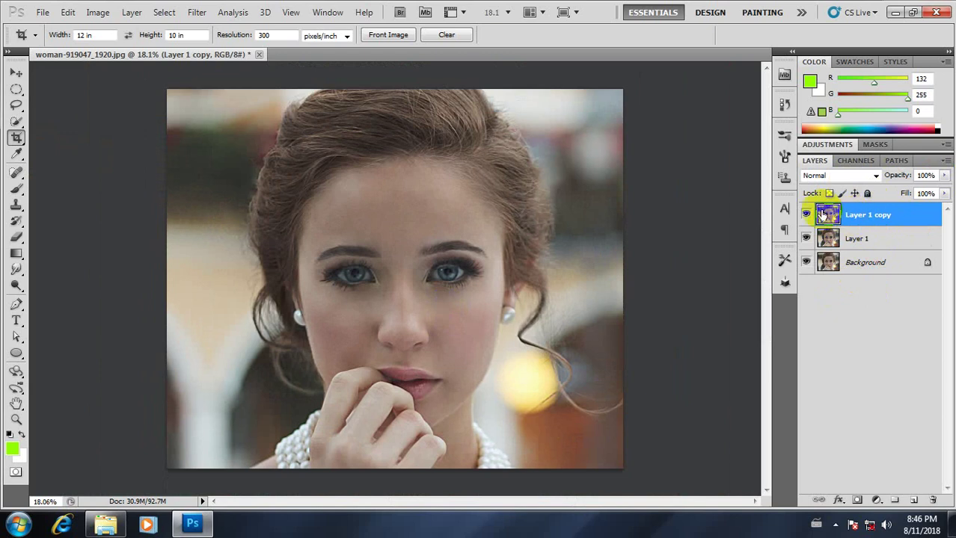
pyautogui.click(196, 12)
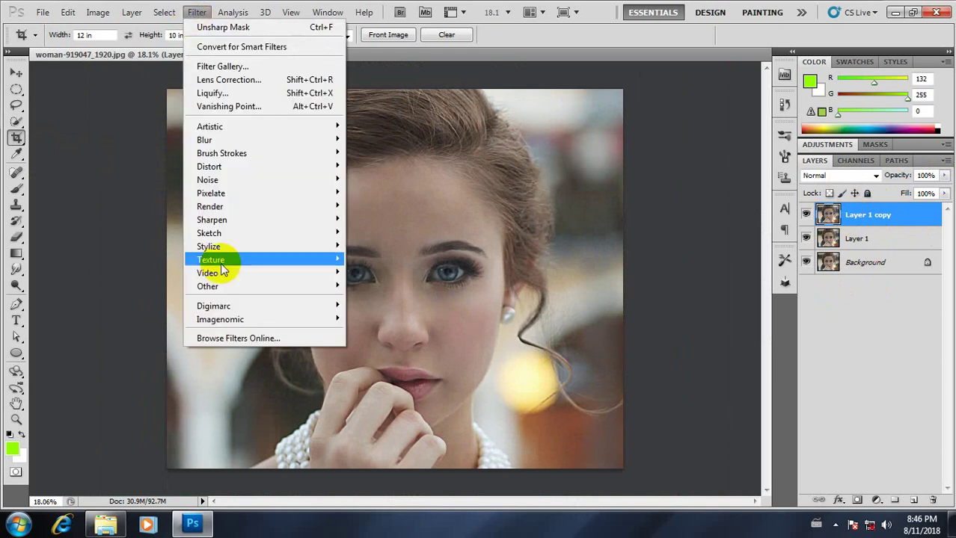
pyautogui.moveTo(208, 286)
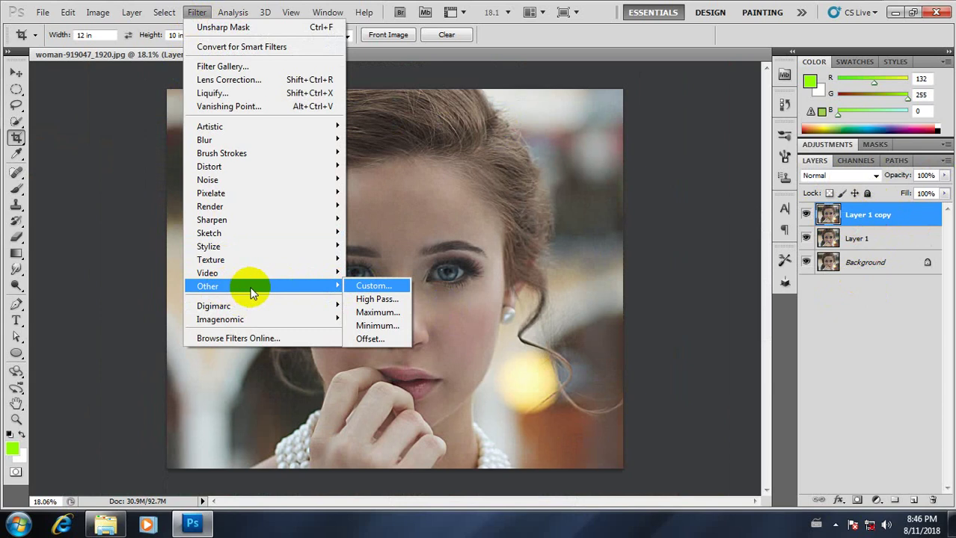
pyautogui.click(379, 300)
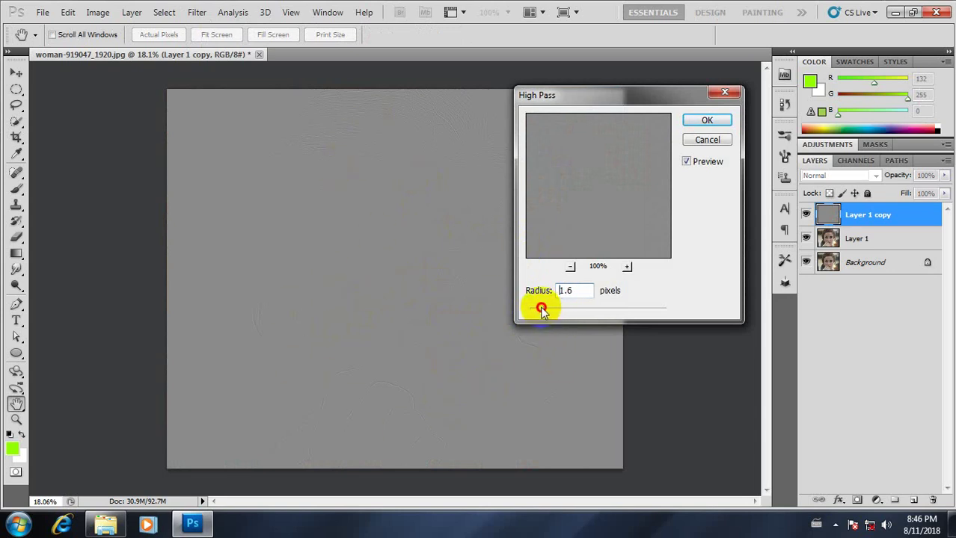
pyautogui.moveTo(545, 309); pyautogui.dragTo(522, 315)
pyautogui.moveTo(538, 314)
pyautogui.mouseDown()
pyautogui.moveTo(618, 317)
pyautogui.moveTo(515, 317)
pyautogui.moveTo(540, 311)
pyautogui.mouseUp()
pyautogui.click(707, 120)
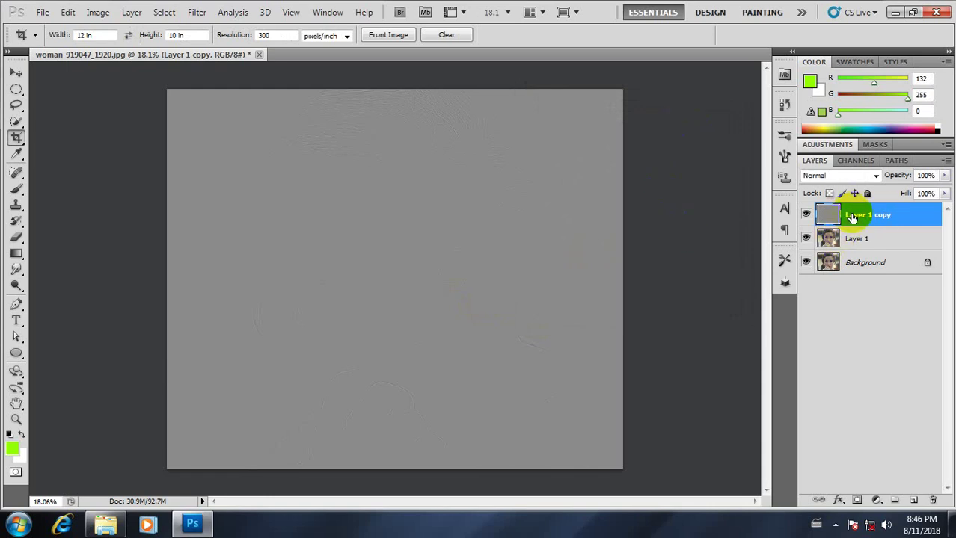
# - Set Layer 1 copy to Vivid Light after trying Soft and Hard Light, then also select Layer 1
pyautogui.click(874, 176)
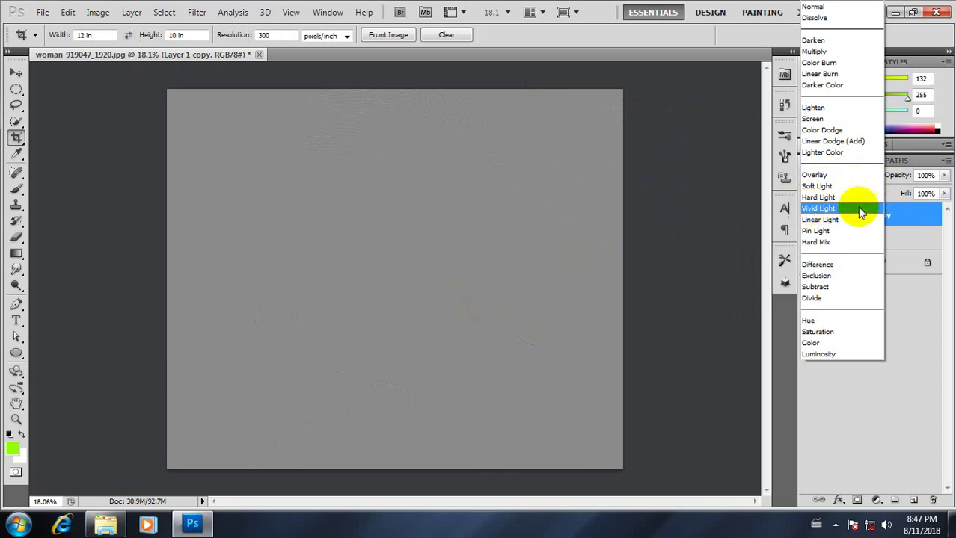
pyautogui.click(831, 208)
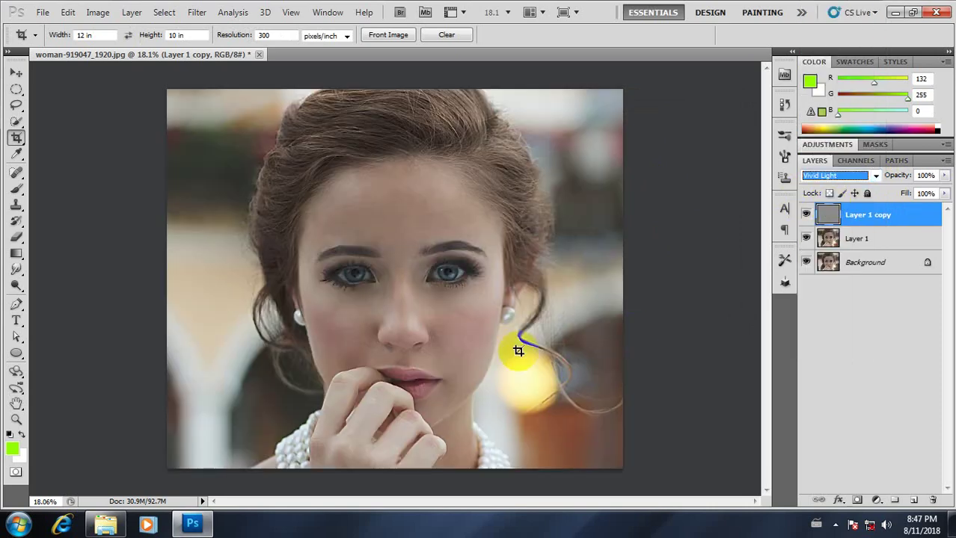
pyautogui.click(873, 177)
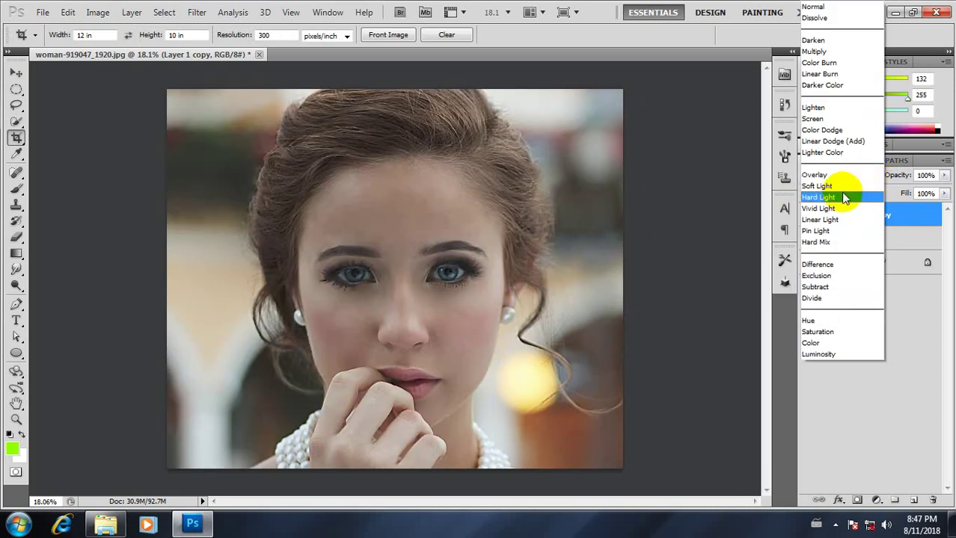
pyautogui.click(818, 187)
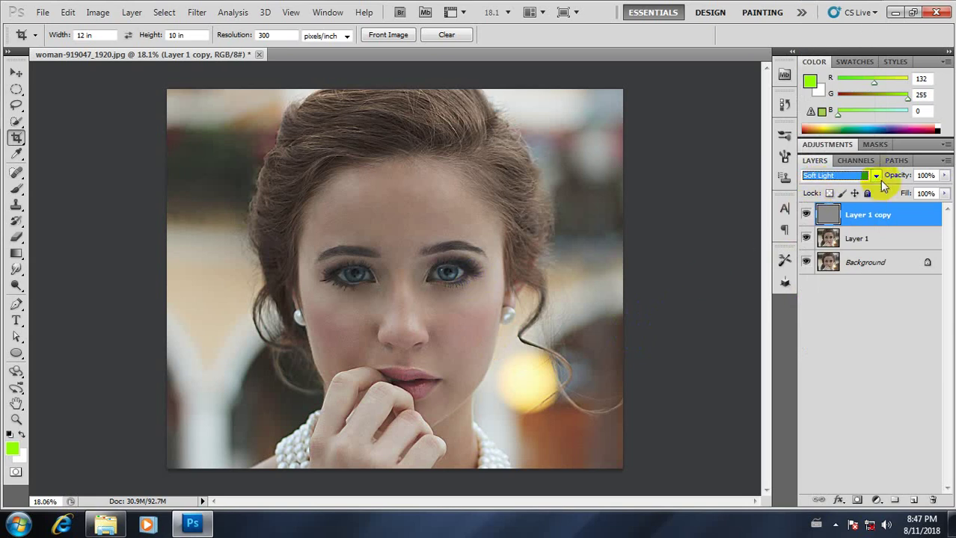
pyautogui.click(874, 176)
pyautogui.click(830, 198)
pyautogui.click(873, 178)
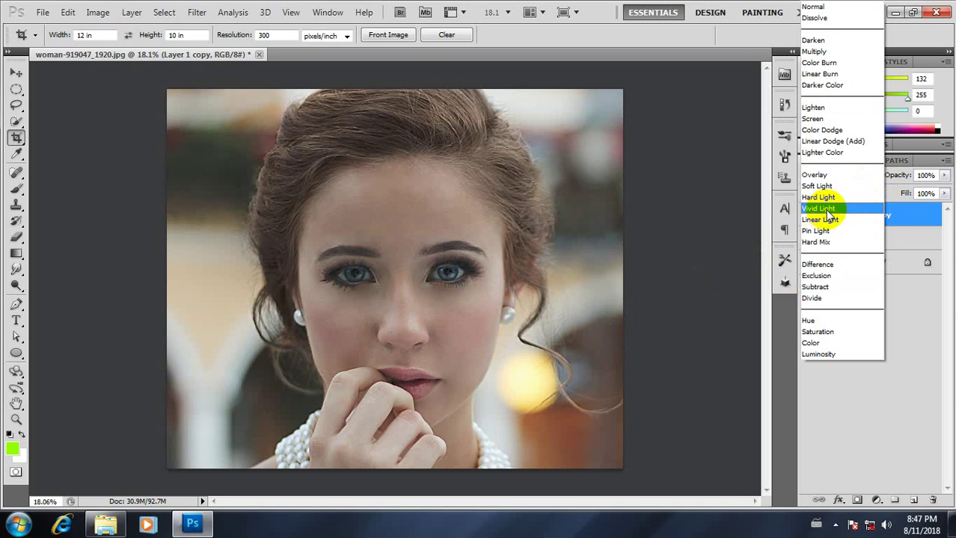
pyautogui.click(826, 209)
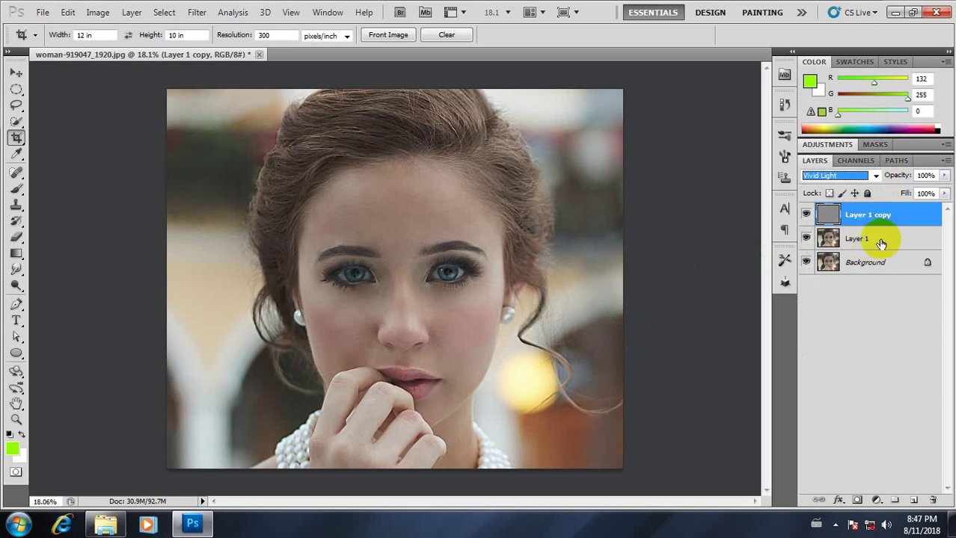
pyautogui.keyDown('shift'); pyautogui.click(863, 241); pyautogui.keyUp('shift')
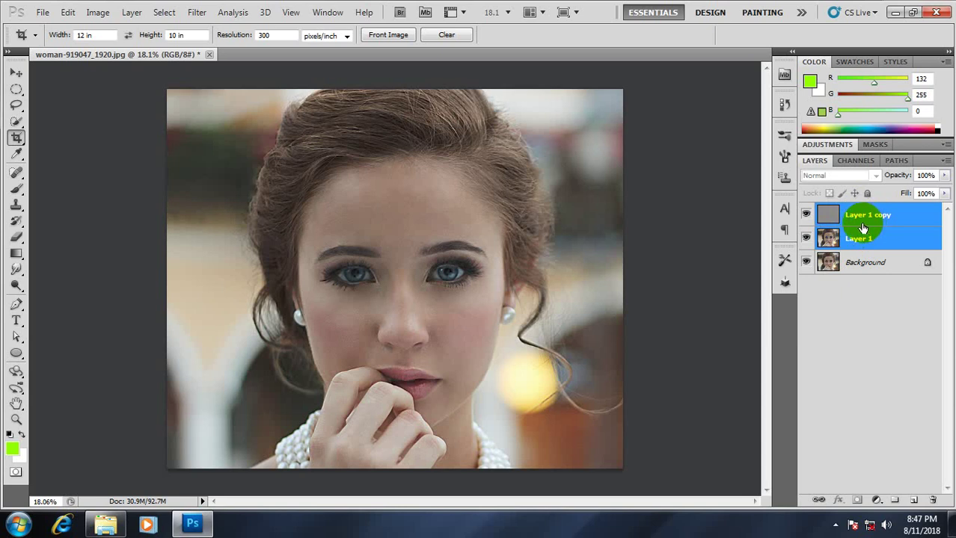
# - Merge Layer 1 and its Vivid Light High Pass copy into a single Layer 1 copy
pyautogui.moveTo(863, 228); pyautogui.dragTo(828, 233)
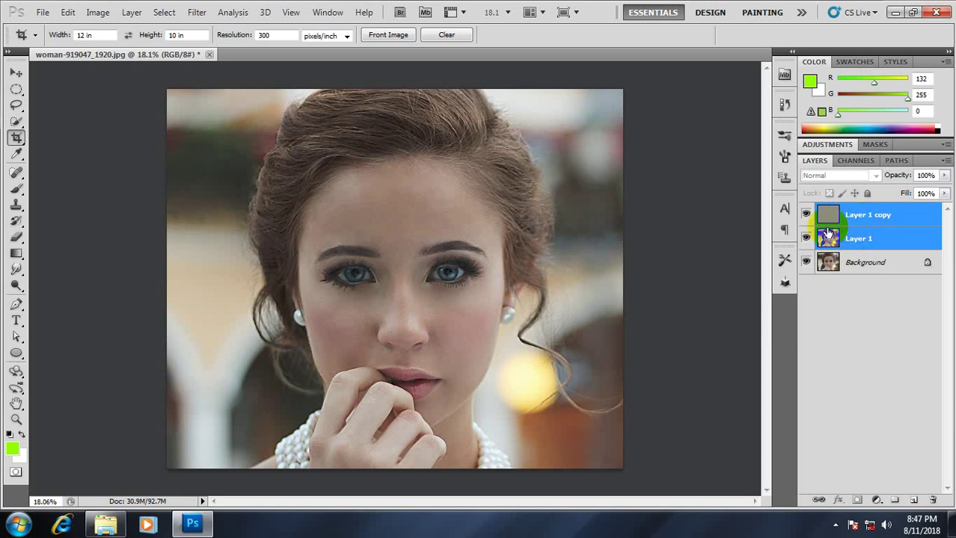
pyautogui.hotkey('ctrl', 'e')
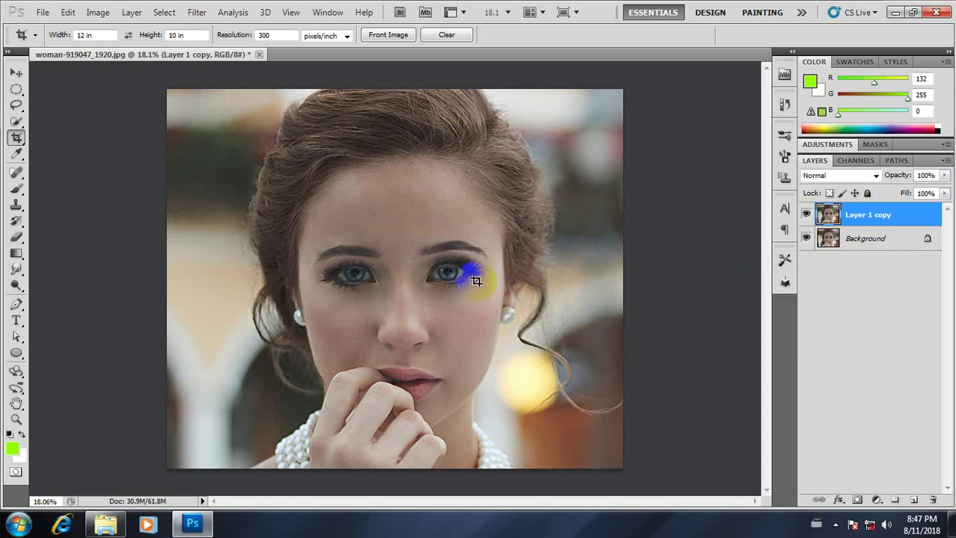
pyautogui.scroll(2, 476, 281)
pyautogui.scroll(-2, 476, 280)
pyautogui.scroll(2, 477, 283)
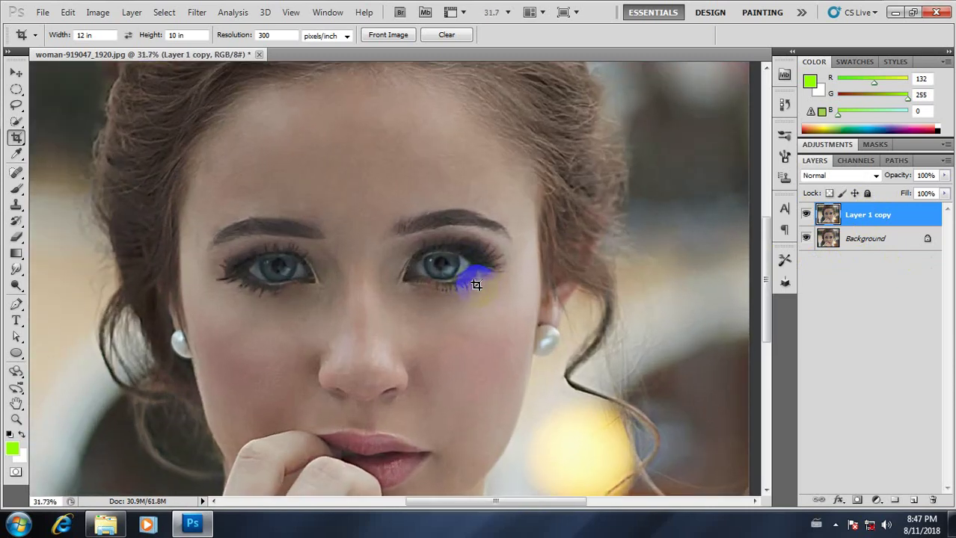
pyautogui.scroll(-1, 476, 285)
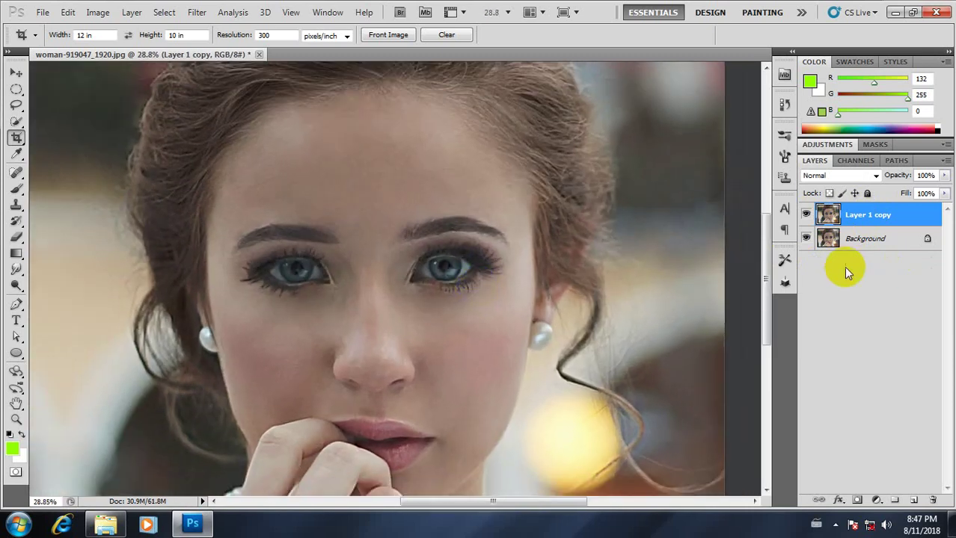
# - Toggle the merged layer's visibility to compare the portrait before and after sharpening
pyautogui.click(806, 216)
pyautogui.click(806, 216)
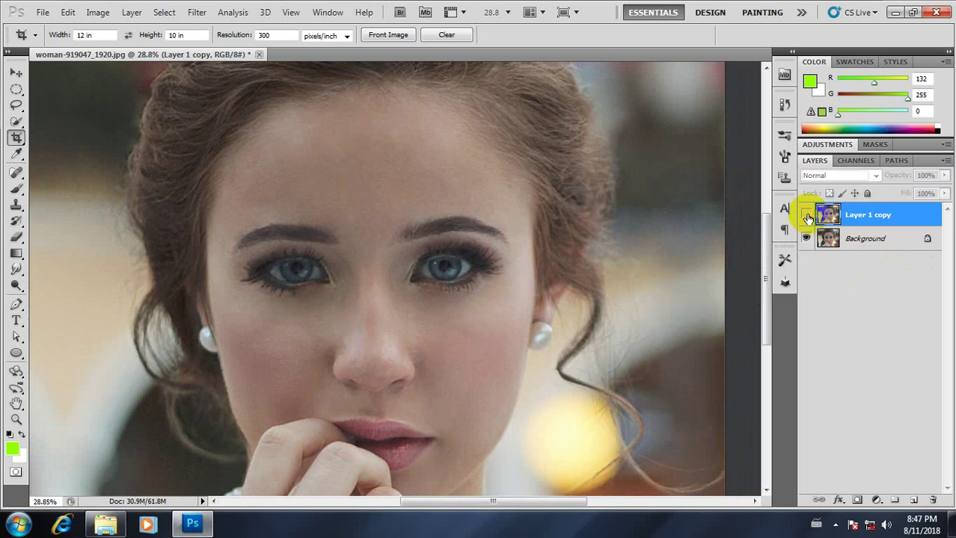
pyautogui.scroll(-6, 416, 314)
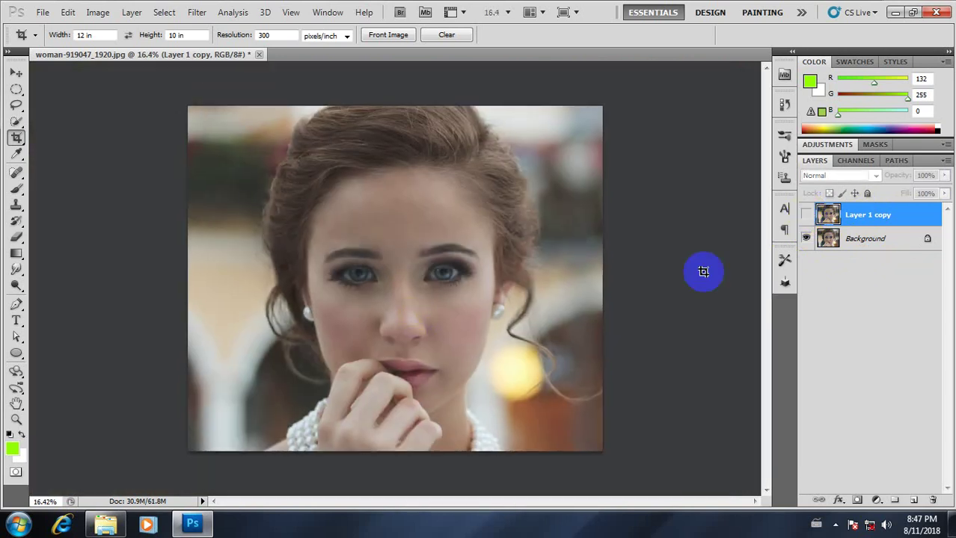
pyautogui.click(807, 216)
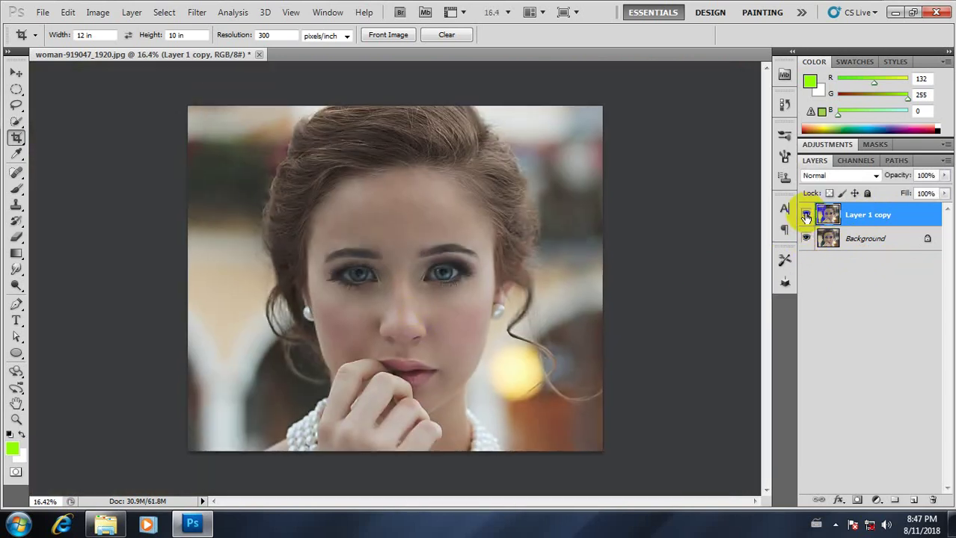
pyautogui.click(806, 217)
pyautogui.click(806, 217)
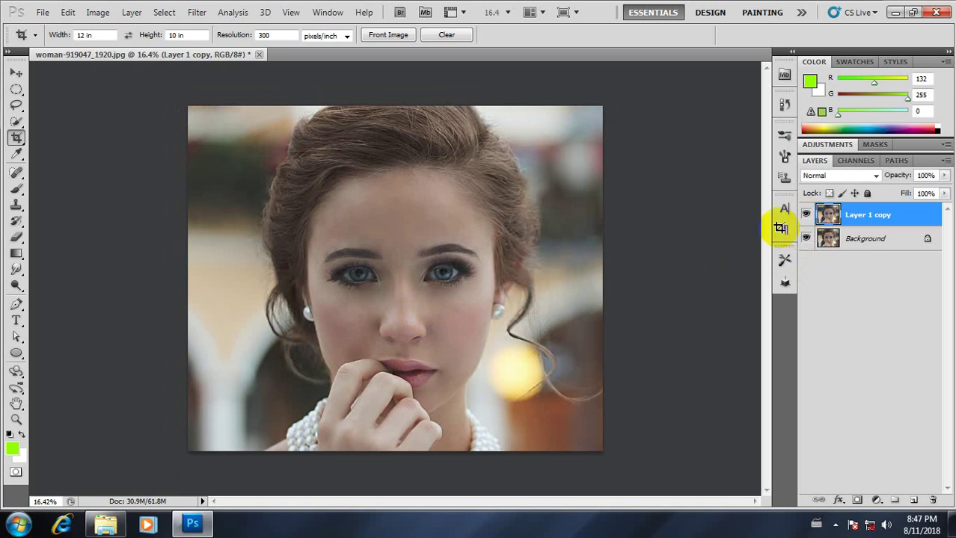
pyautogui.scroll(1, 437, 278)
pyautogui.scroll(-2, 499, 262)
pyautogui.scroll(3, 499, 263)
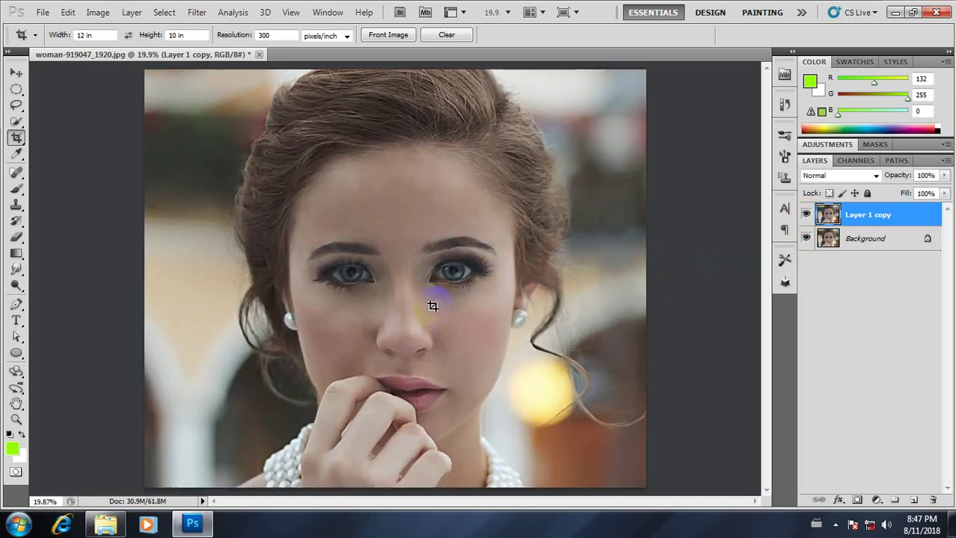
pyautogui.click(831, 216)
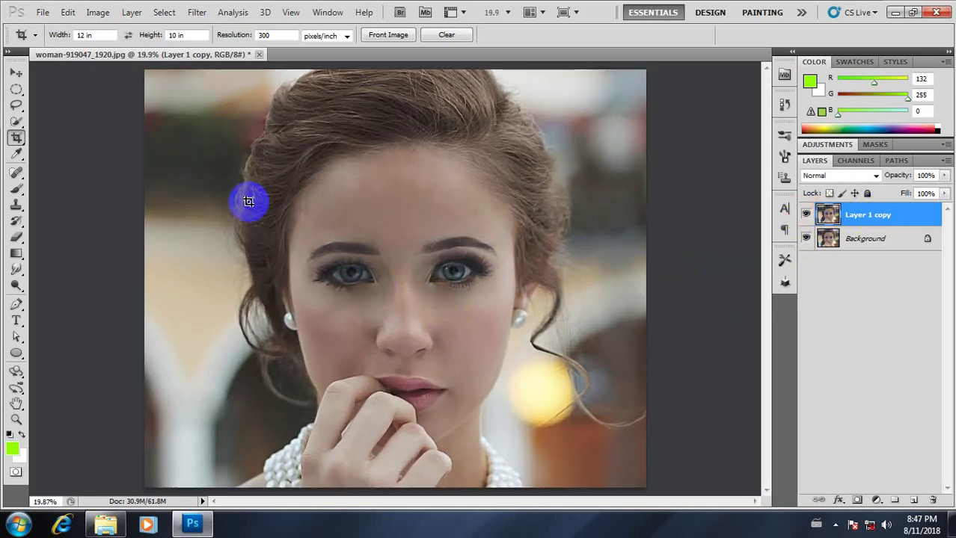
# - Run Unsharp Mask on Layer 1 copy again with the same 93%, 8.0 px, threshold 0 settings
pyautogui.click(198, 13)
pyautogui.moveTo(212, 220)
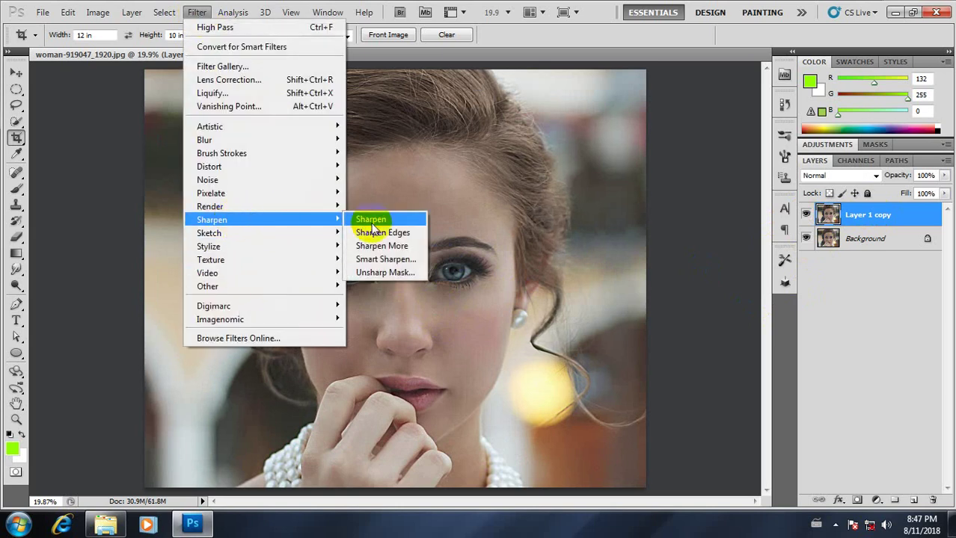
pyautogui.click(384, 272)
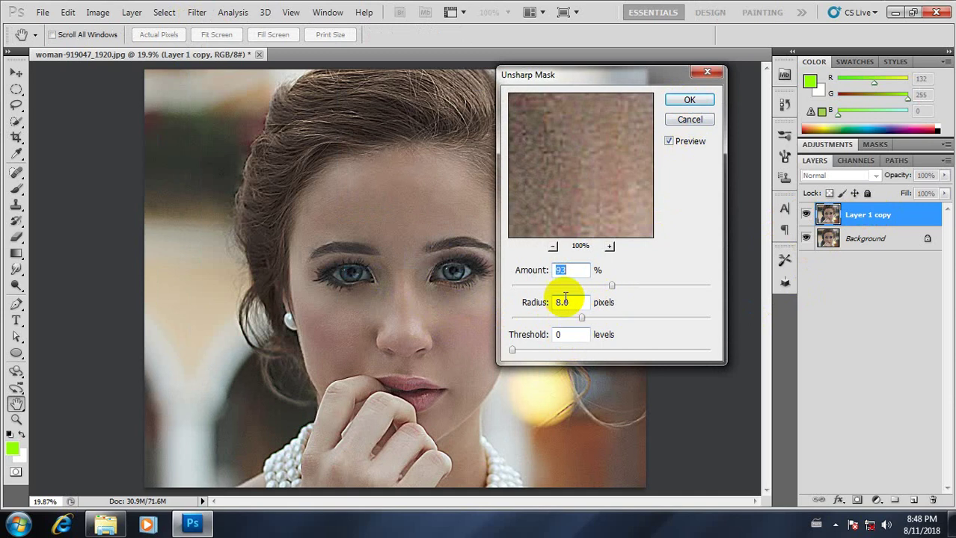
pyautogui.click(682, 103)
pyautogui.press('c')
pyautogui.scroll(-3, 434, 323)
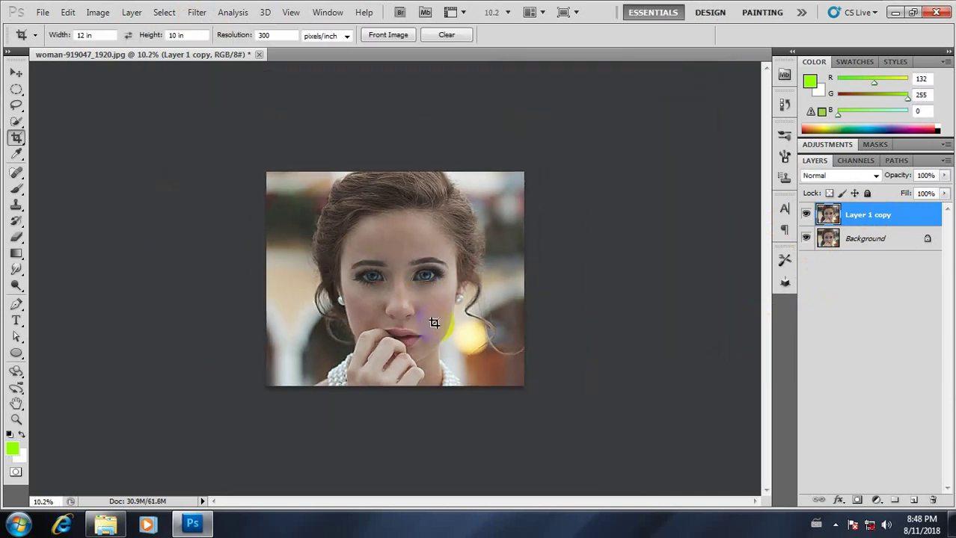
pyautogui.scroll(3, 433, 323)
pyautogui.scroll(1, 433, 323)
pyautogui.scroll(-1, 434, 323)
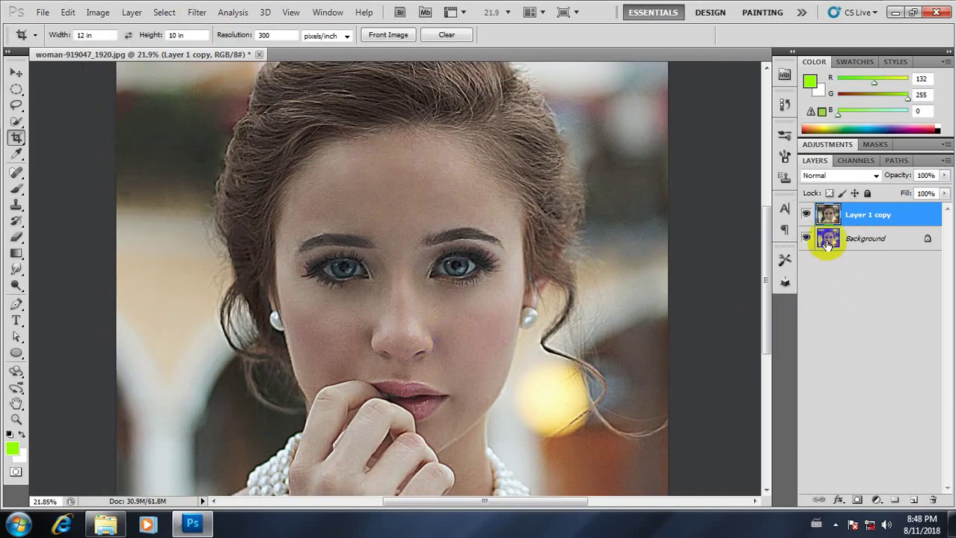
# - Toggle Layer 1 copy's visibility to compare, then fit the photo in the window
pyautogui.click(806, 215)
pyautogui.click(807, 215)
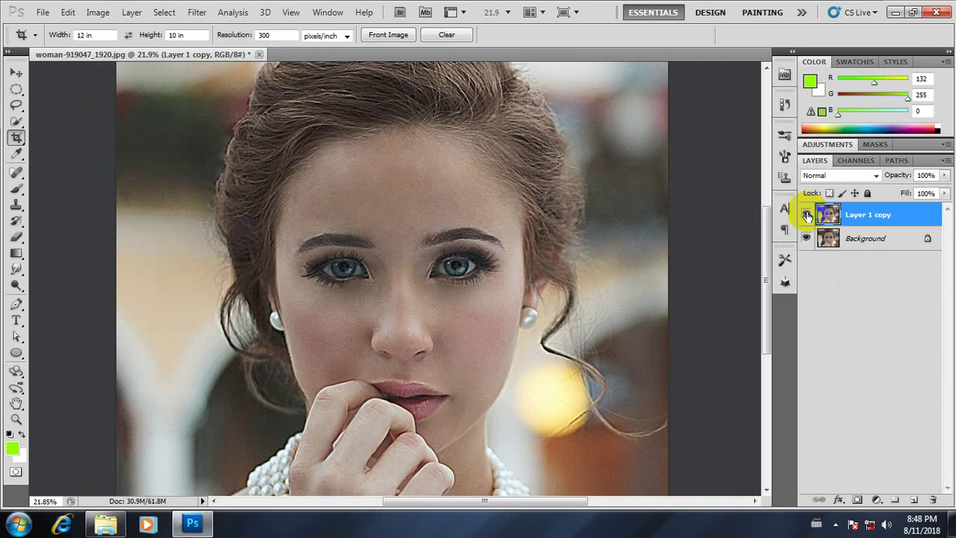
pyautogui.click(806, 215)
pyautogui.click(806, 214)
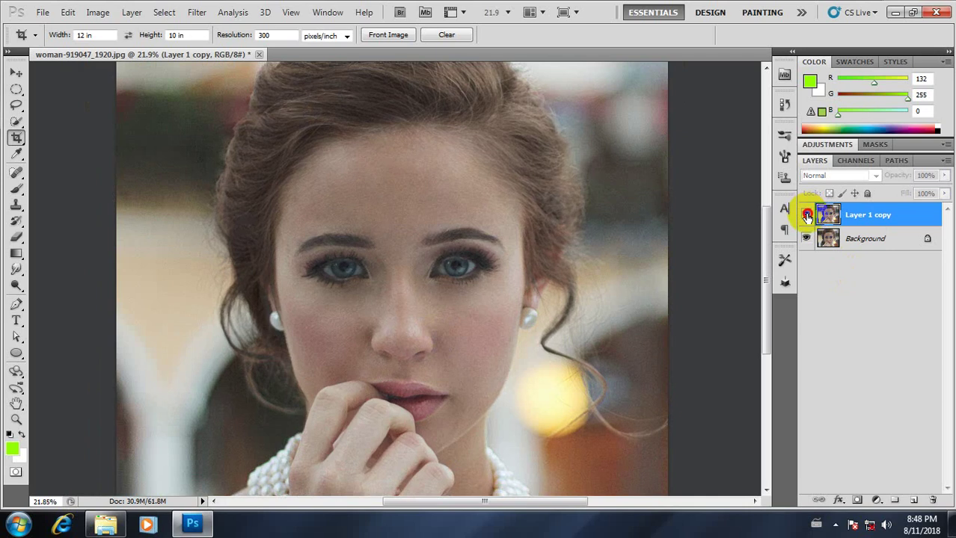
pyautogui.click(806, 215)
pyautogui.click(806, 215)
pyautogui.hotkey('ctrl', '0')
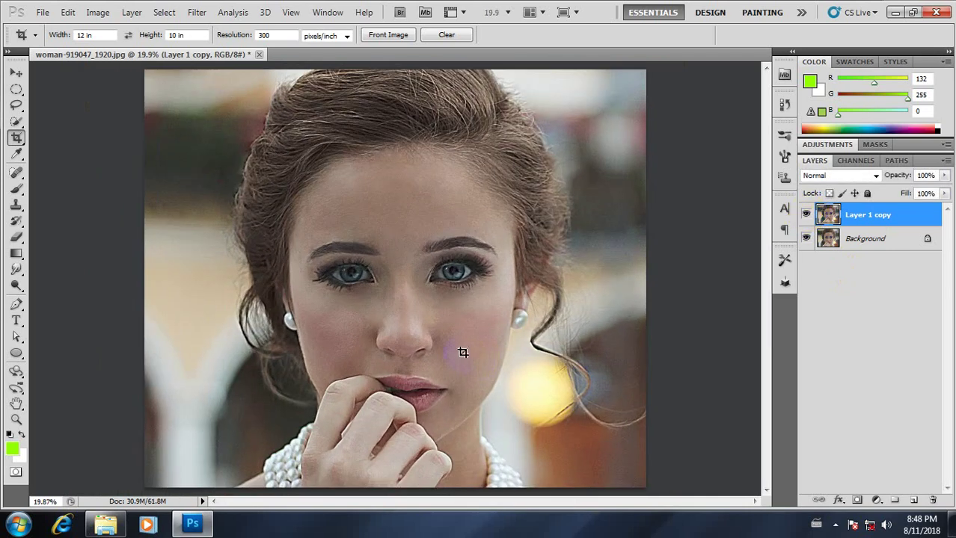
pyautogui.scroll(2, 512, 271)
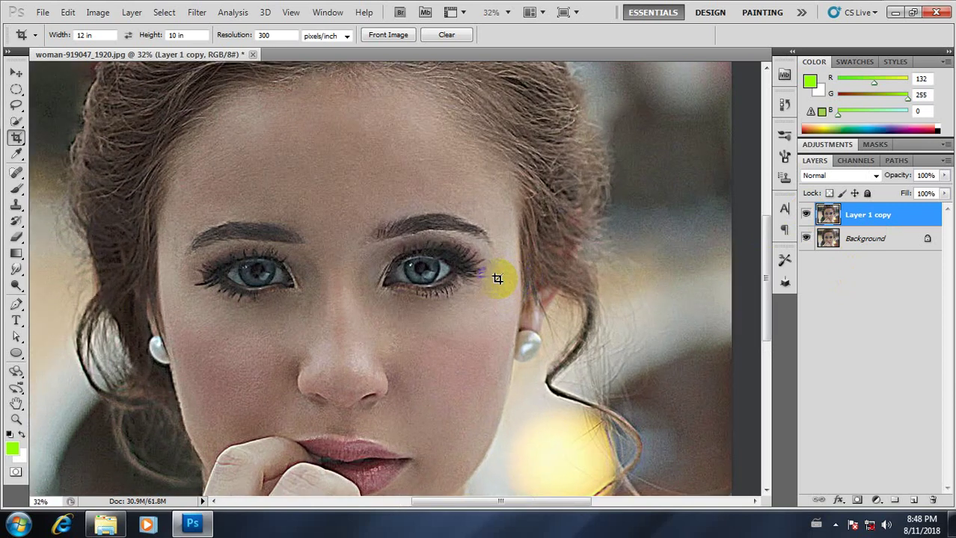
pyautogui.scroll(-3, 381, 142)
pyautogui.scroll(-3, 408, 228)
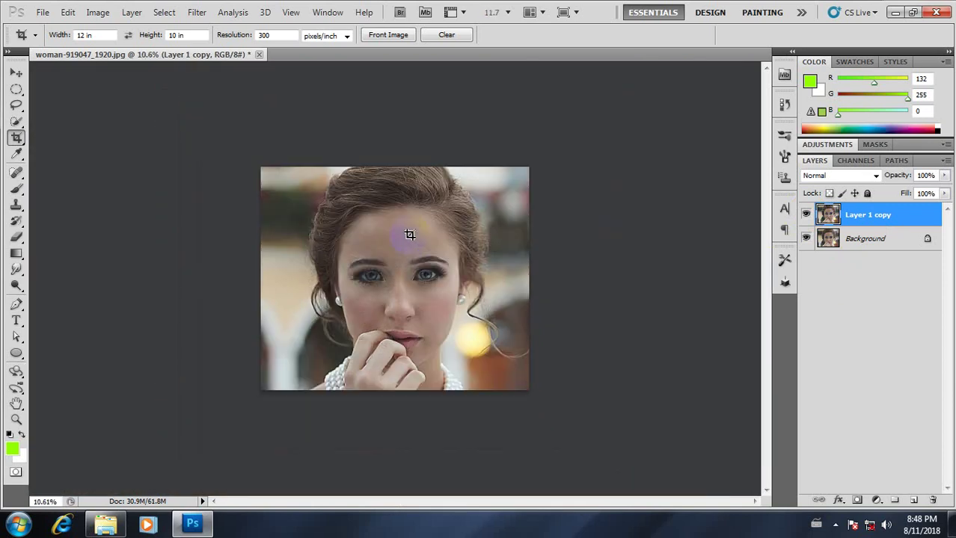
pyautogui.scroll(1, 419, 299)
pyautogui.scroll(3, 508, 340)
pyautogui.scroll(1, 430, 337)
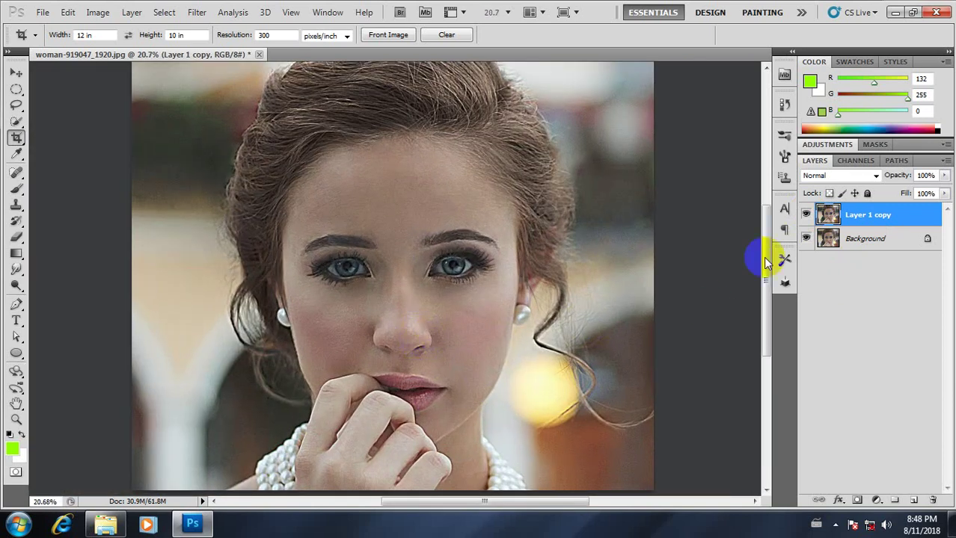
pyautogui.click(806, 216)
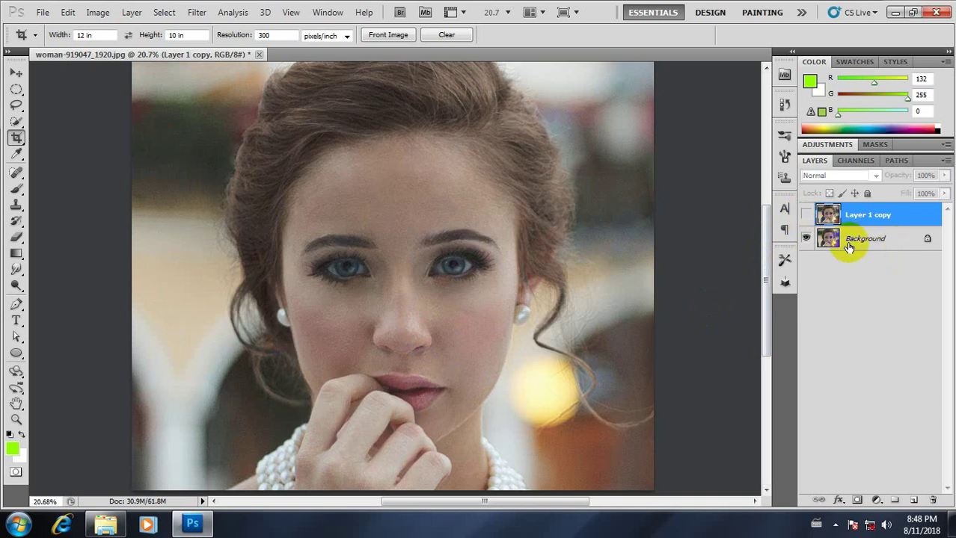
pyautogui.click(806, 217)
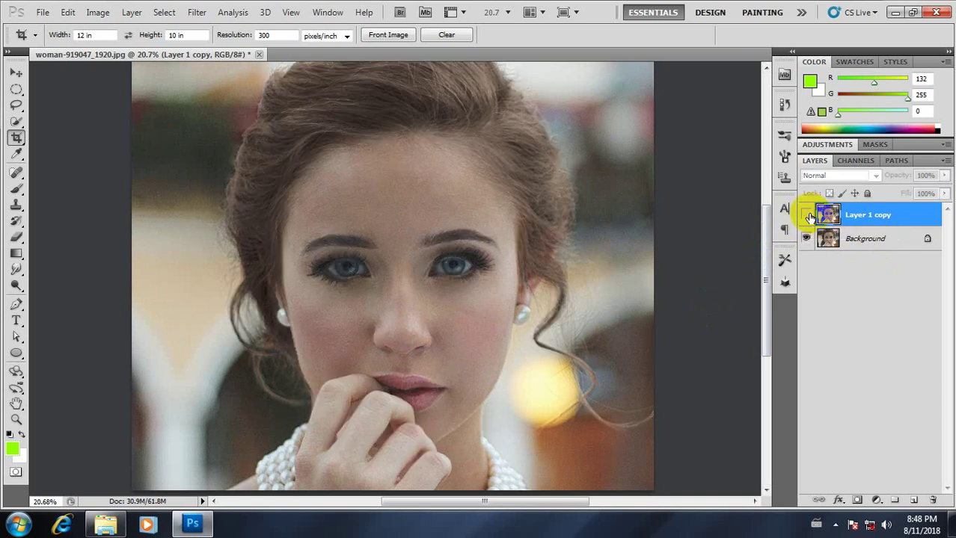
pyautogui.scroll(-2, 495, 225)
pyautogui.scroll(2, 453, 299)
pyautogui.scroll(2, 452, 299)
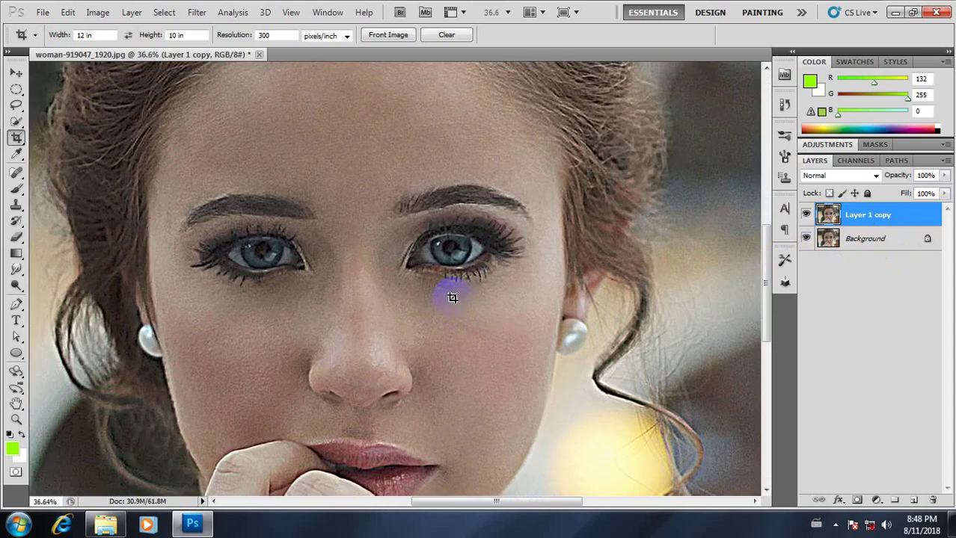
pyautogui.click(806, 216)
pyautogui.click(806, 216)
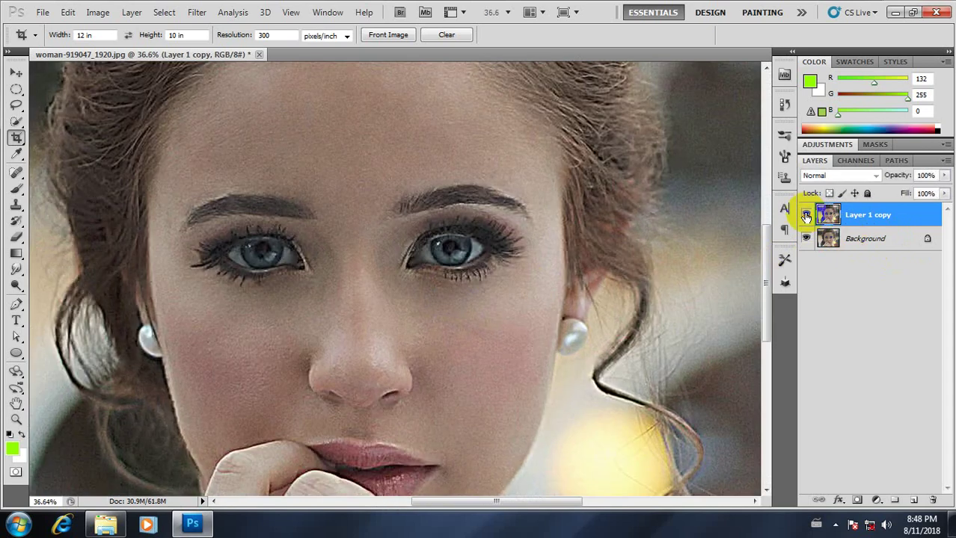
pyautogui.click(806, 216)
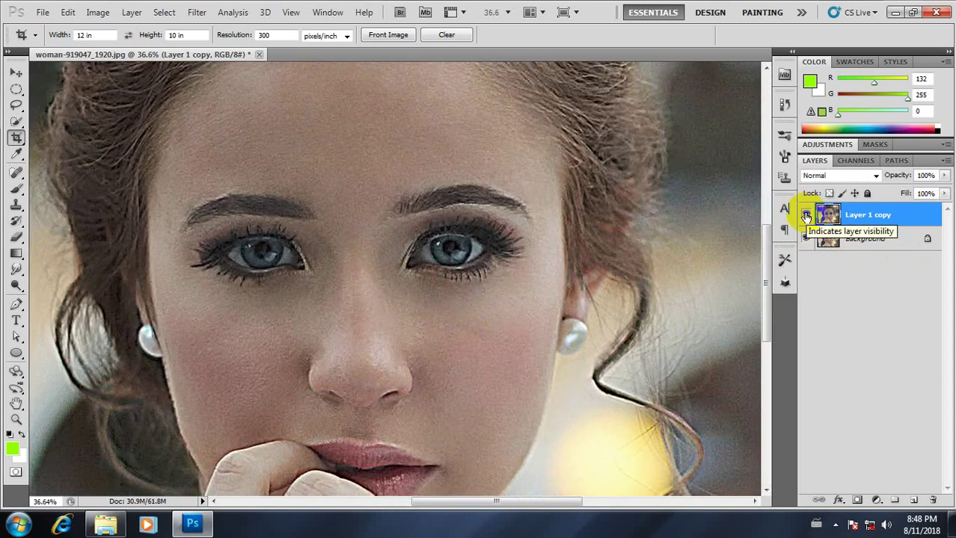
pyautogui.click(806, 216)
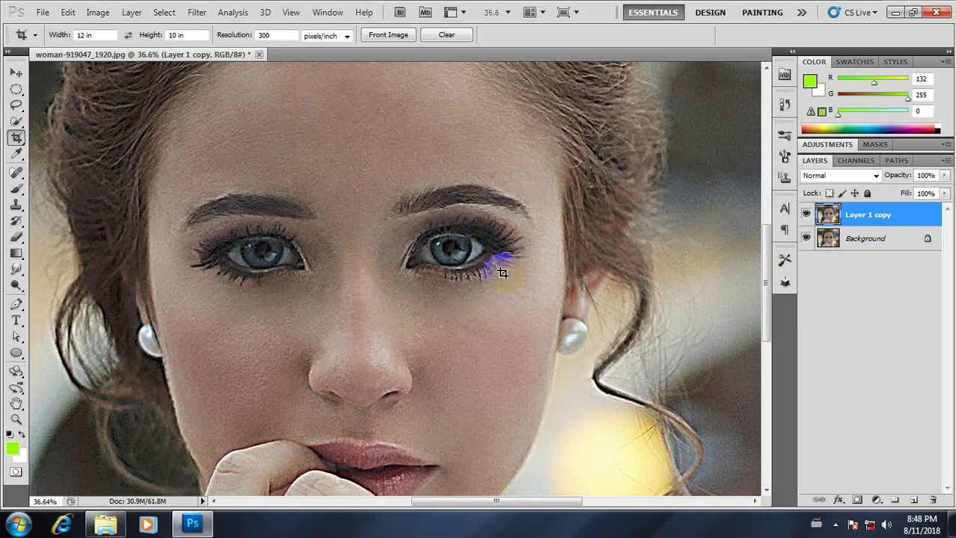
pyautogui.scroll(-2, 497, 277)
pyautogui.scroll(-1, 497, 277)
pyautogui.scroll(2, 419, 333)
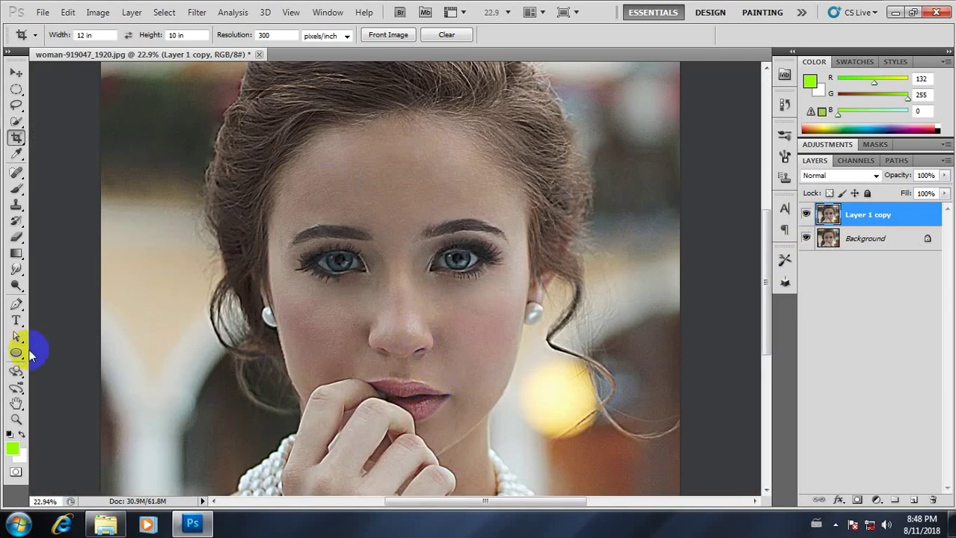
# - Choose the Smudge Tool from the Blur tool flyout in the Tools panel
pyautogui.click(16, 269)
pyautogui.click(61, 300)
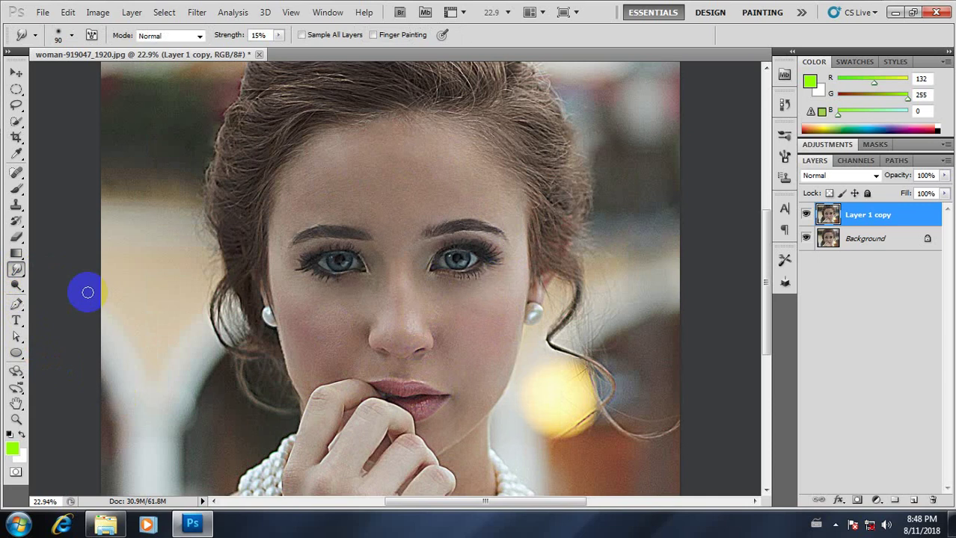